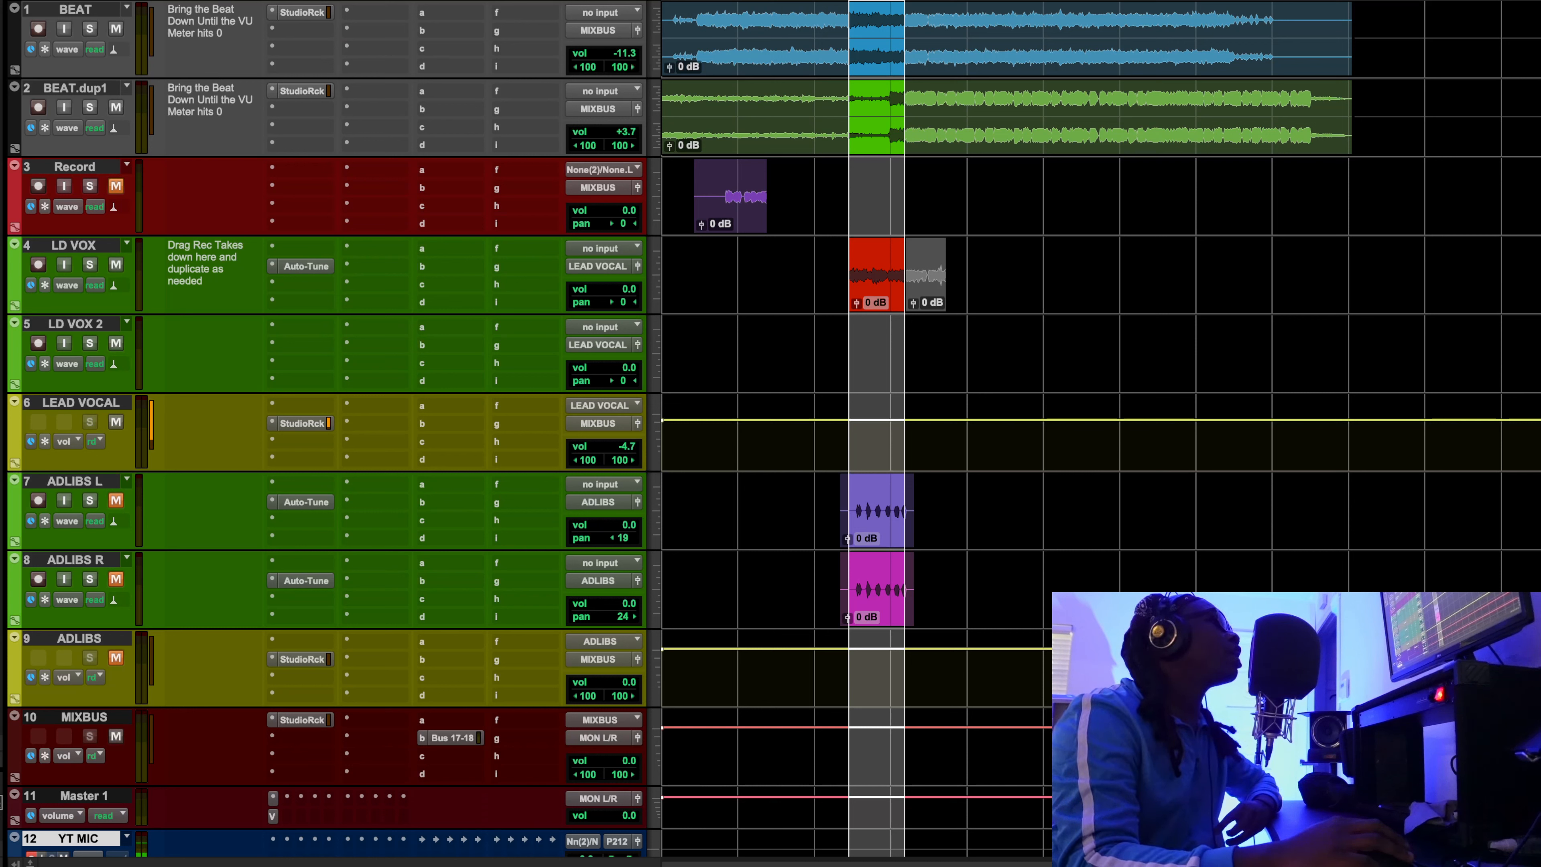
Step: Mute the BEAT.dup1 track and raise the BEAT track's volume to -1.3 while the selected section plays
key("space")
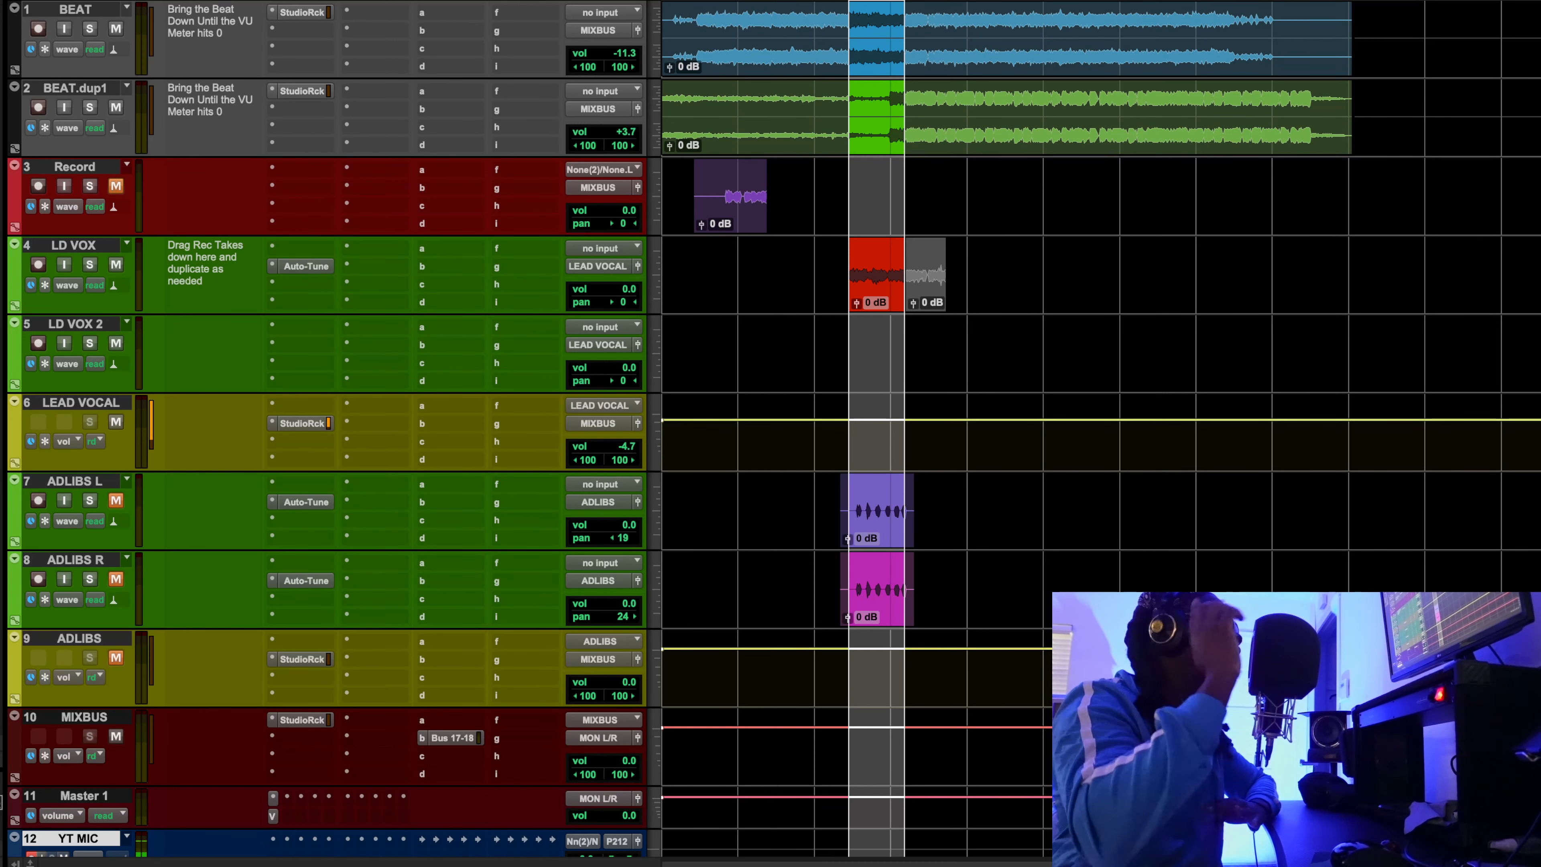
left_click(116, 109)
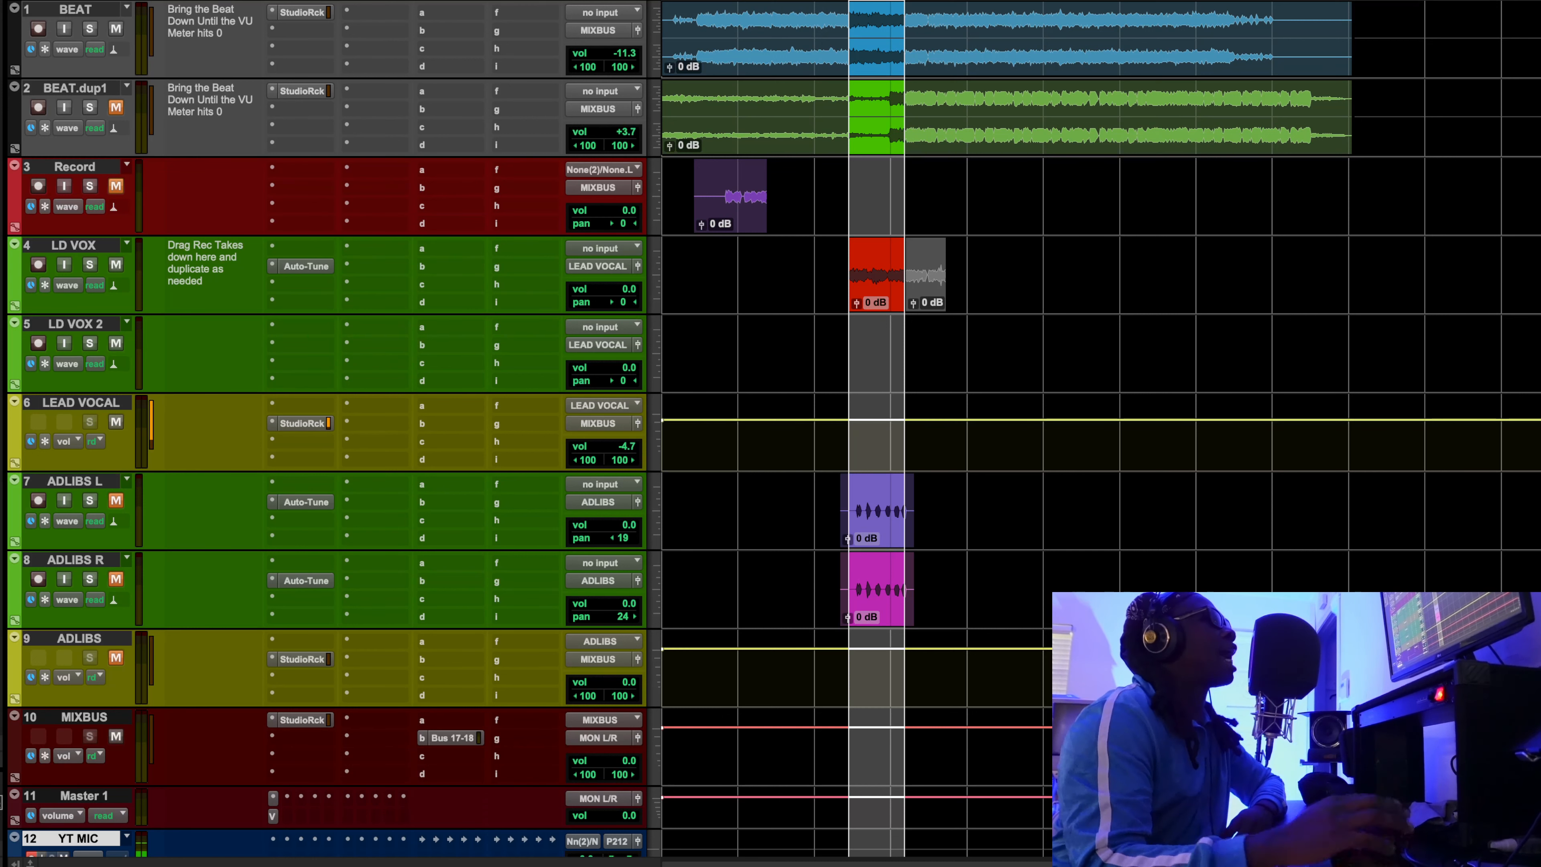
key("space")
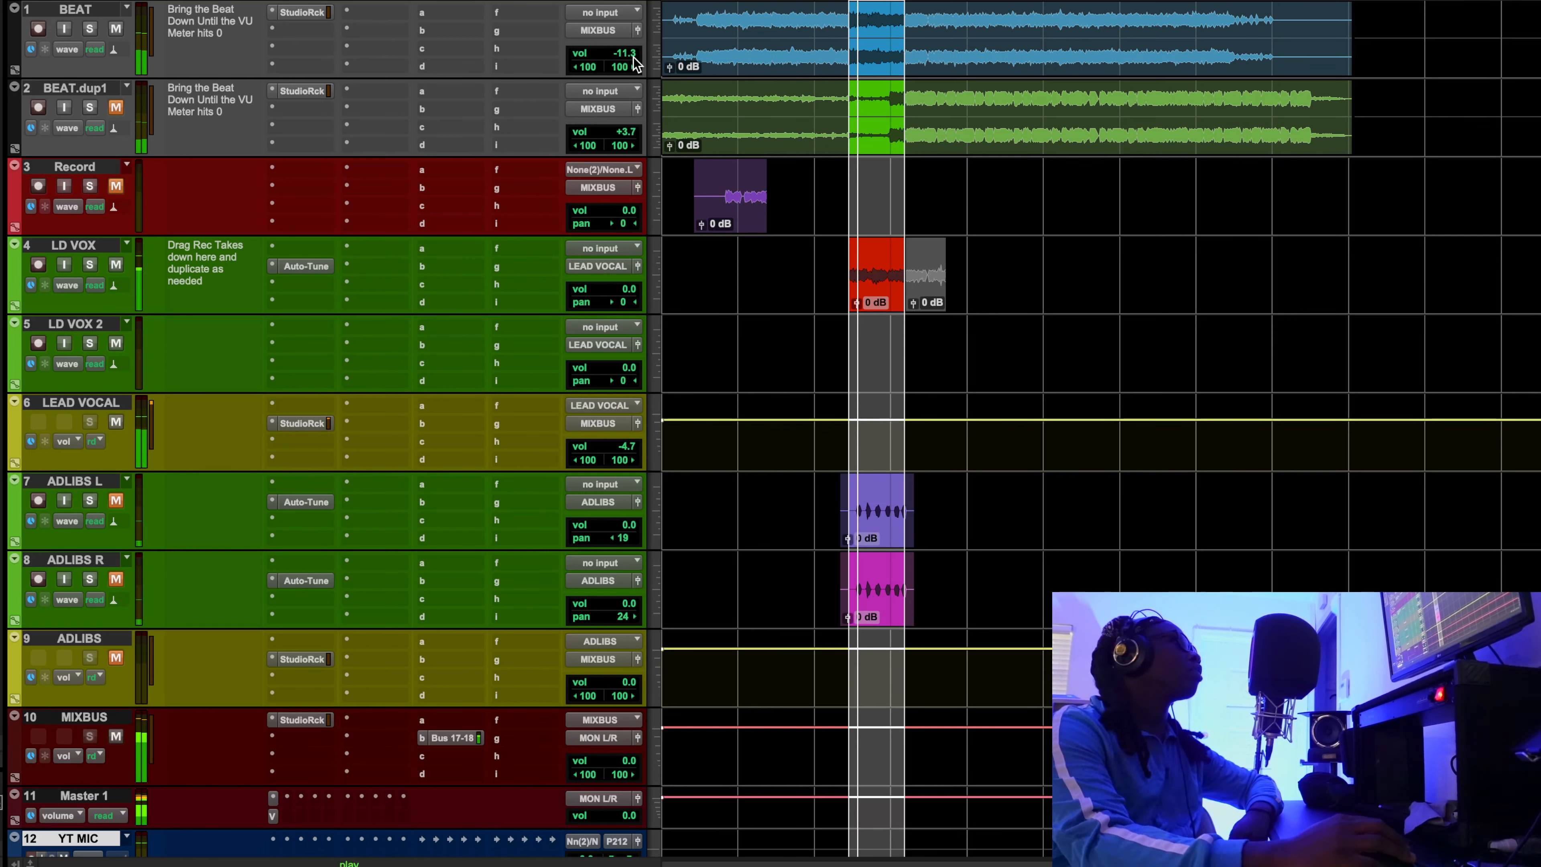
left_click_drag(636, 61, 641, 39)
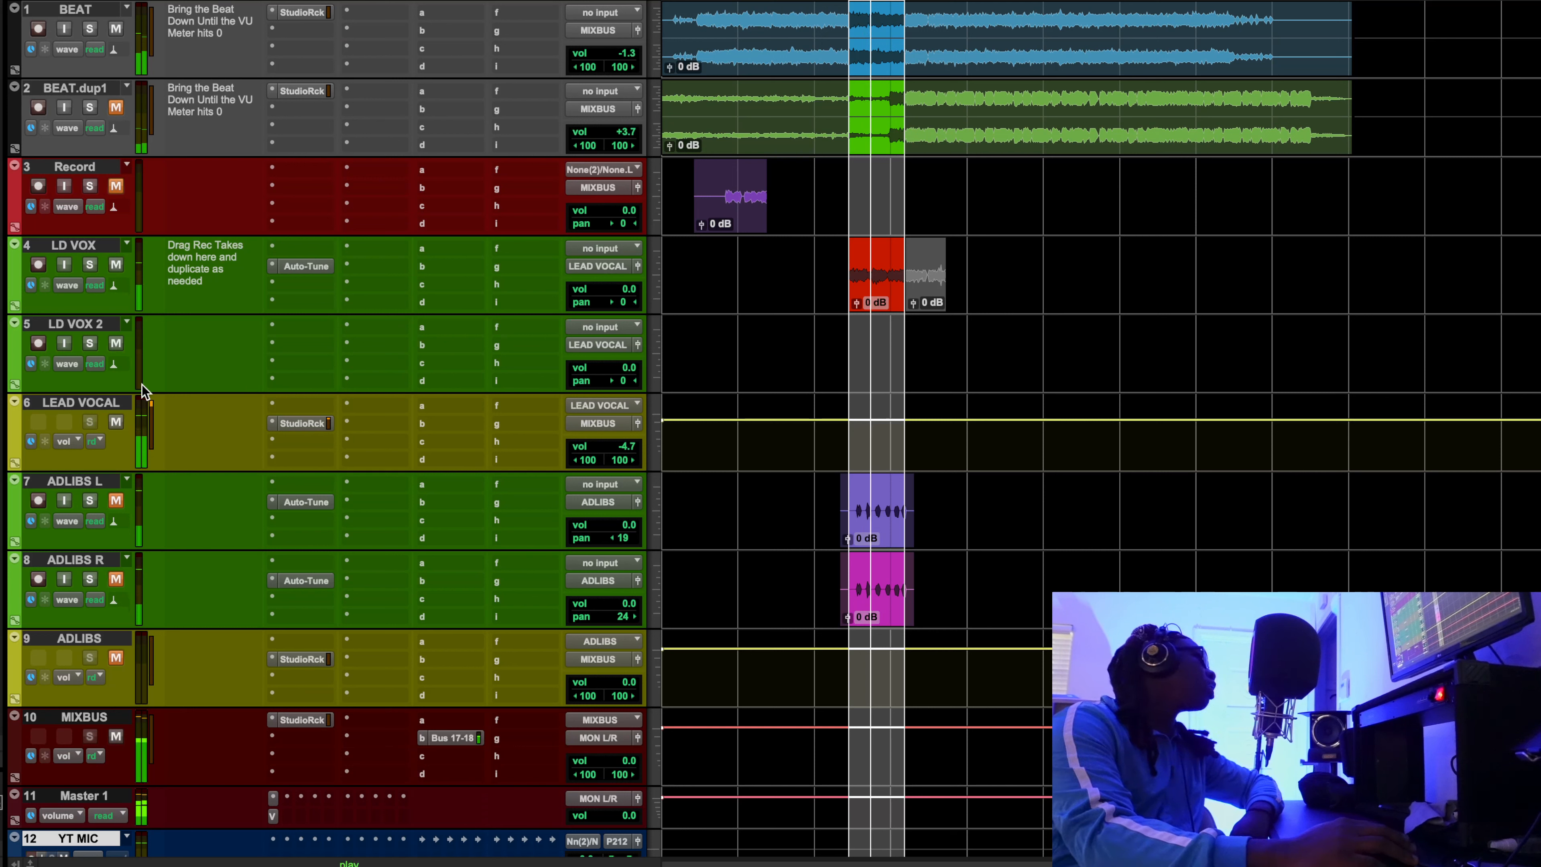
Step: Toggle the LD VOX mute to compare the vocal against the beat, and lower the LEAD VOCAL volume to -5.4
left_click(119, 266)
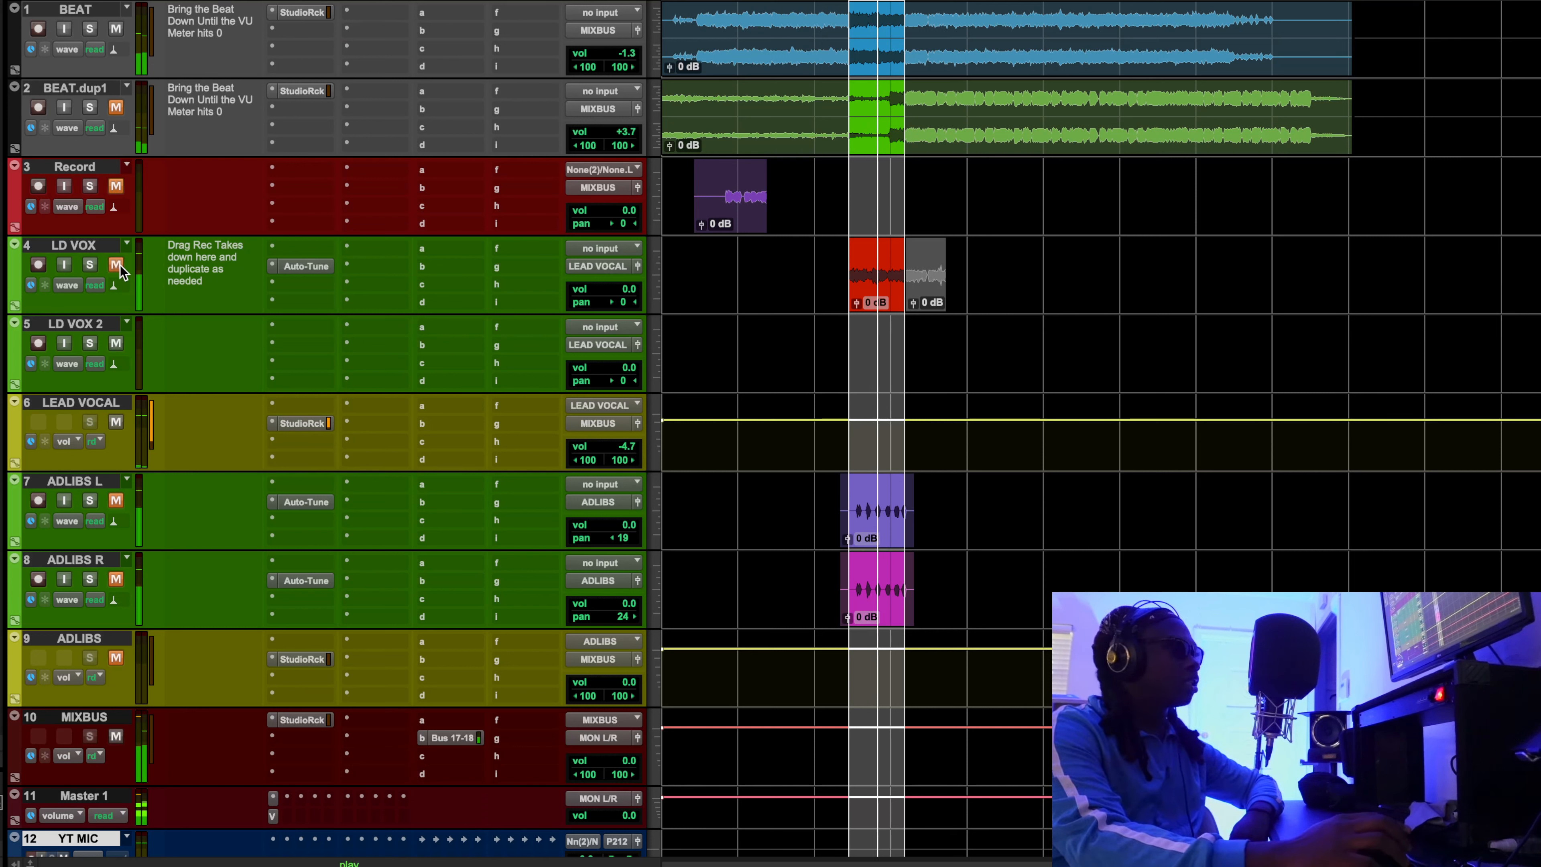
left_click(119, 266)
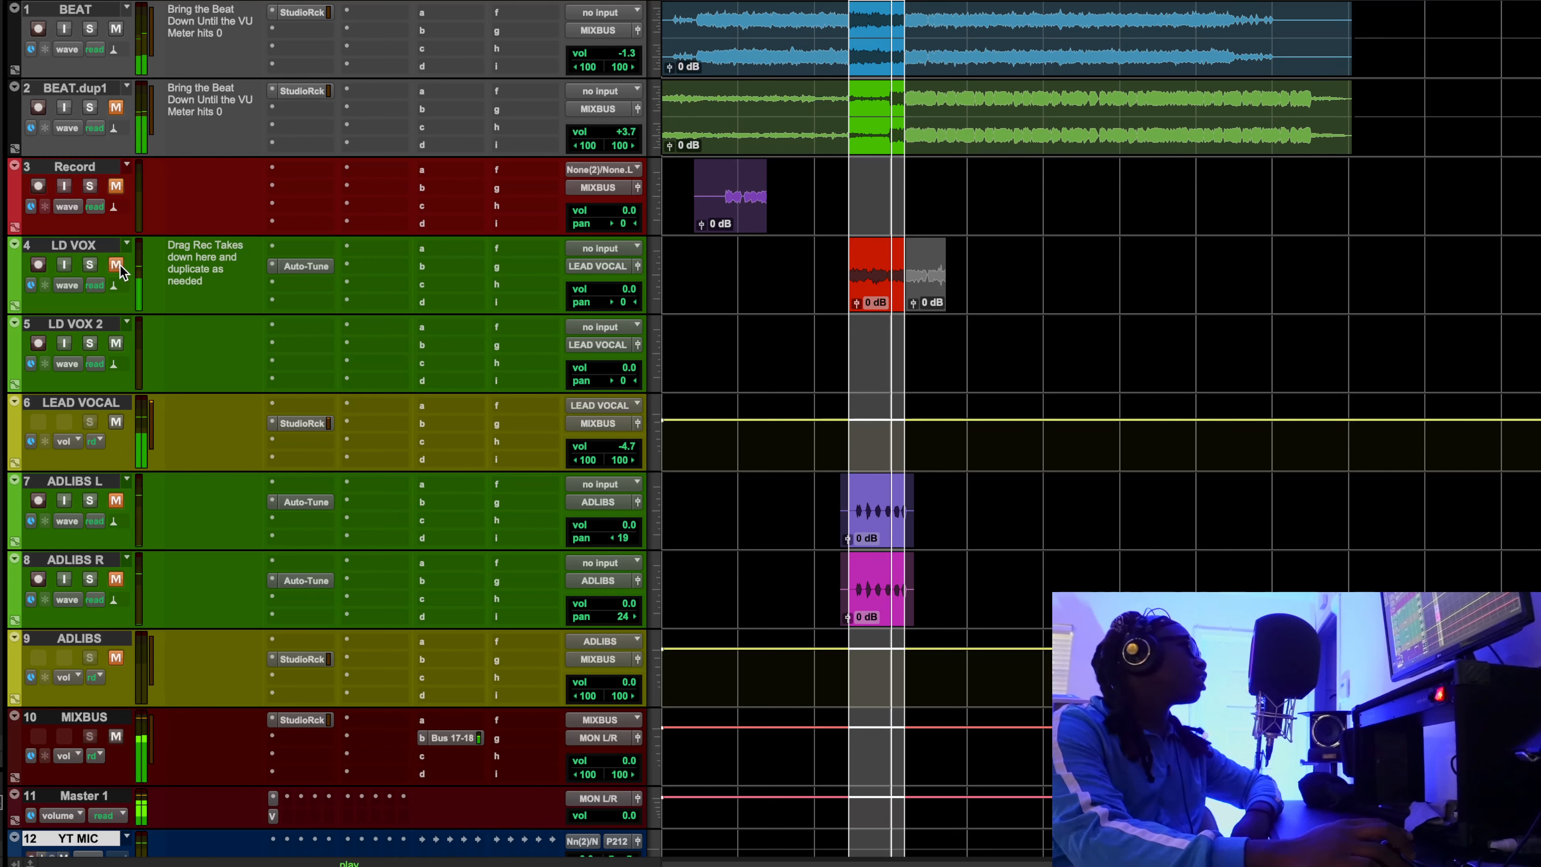
left_click(119, 266)
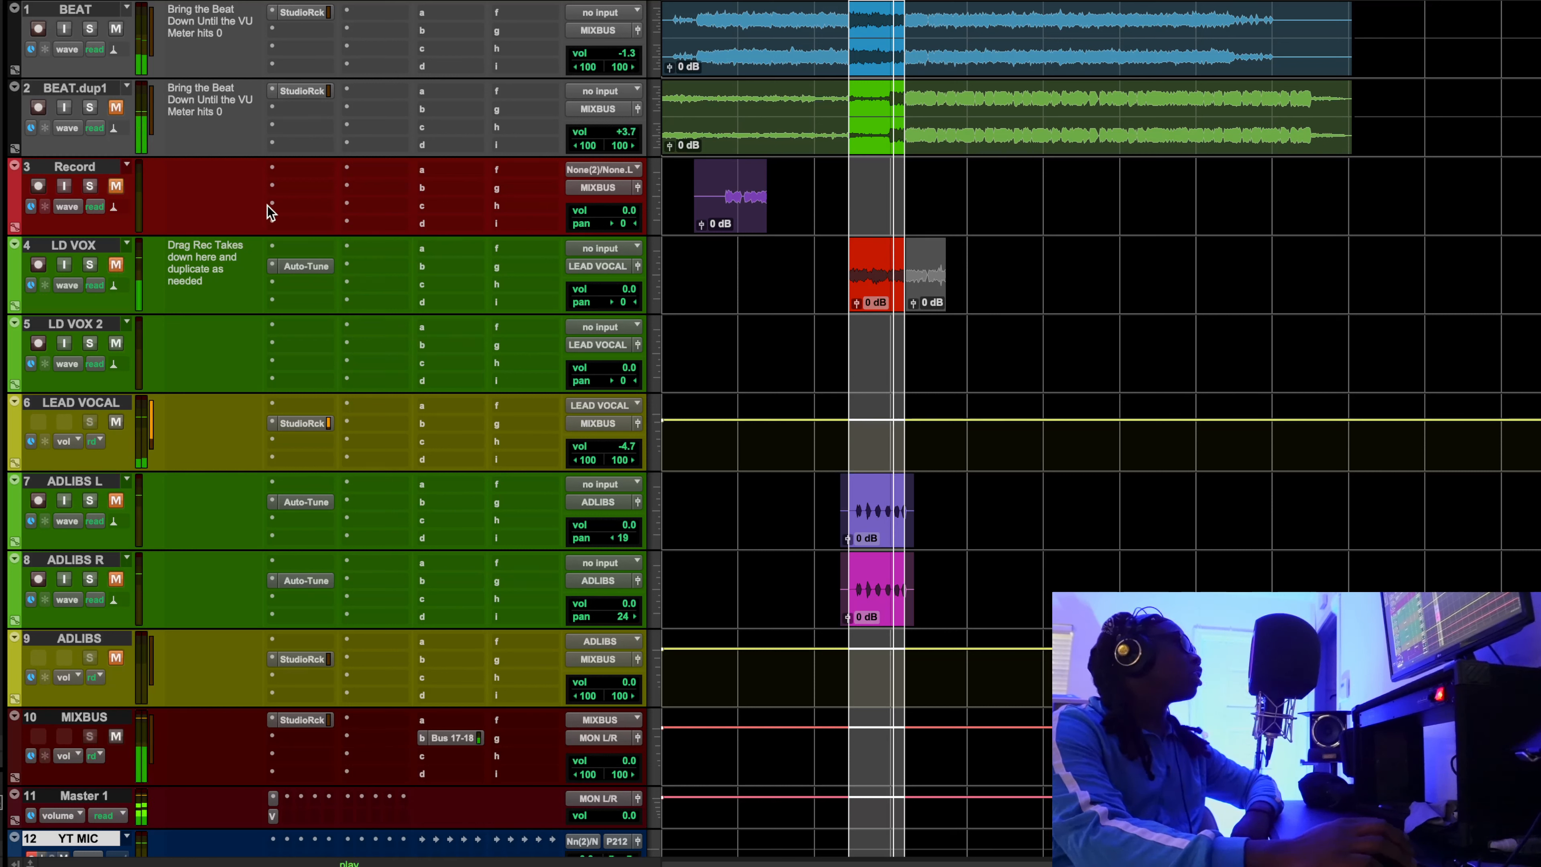
left_click(117, 266)
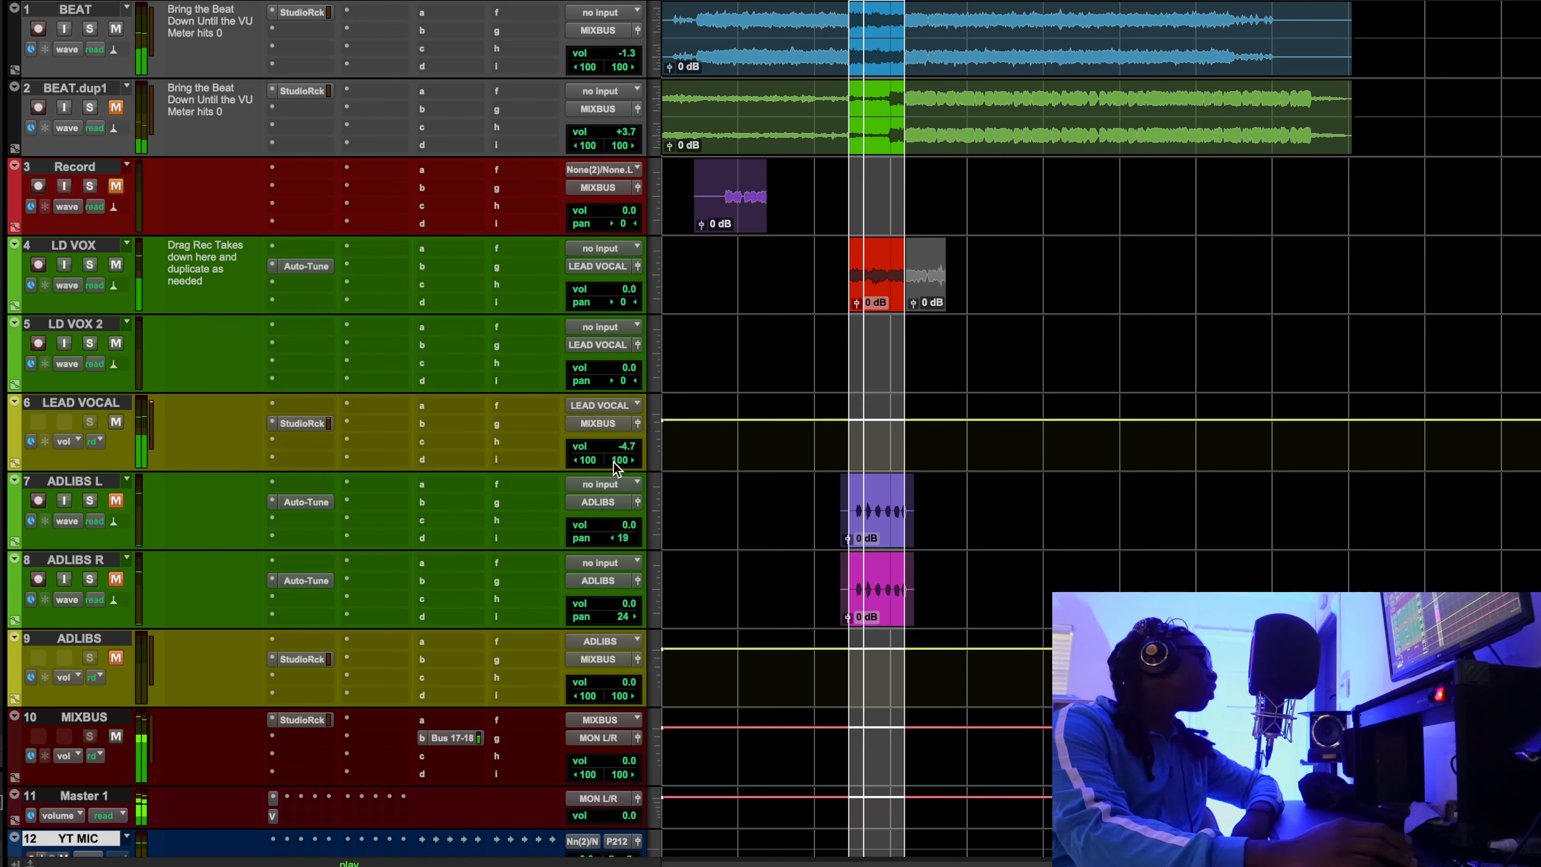
left_click_drag(618, 446, 618, 446)
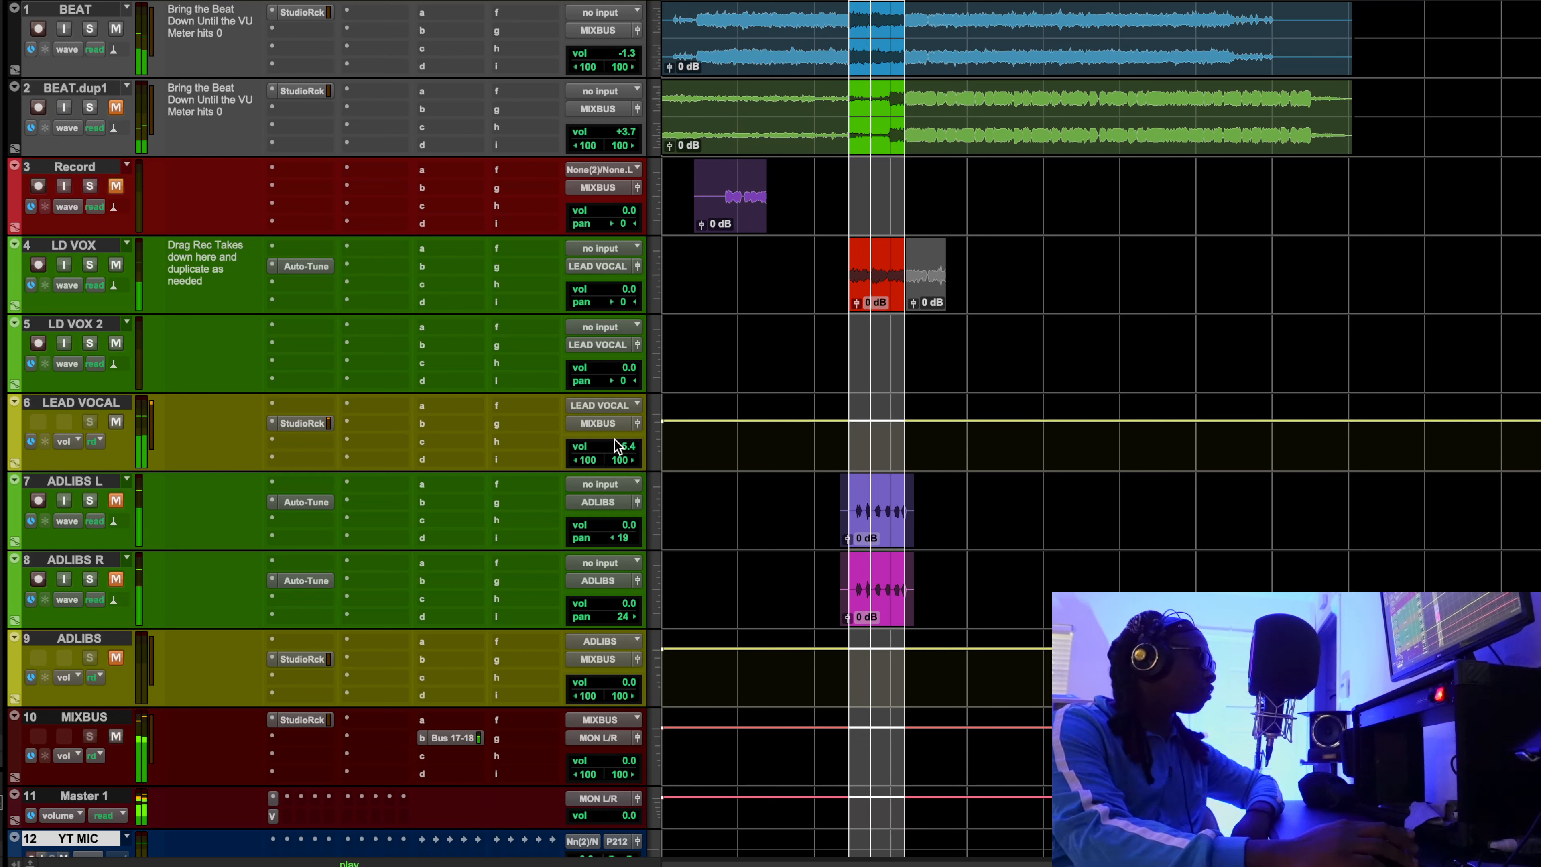
Step: Mute and unmute LD VOX during playback to judge the loud beat with and without the vocal
left_click(120, 265)
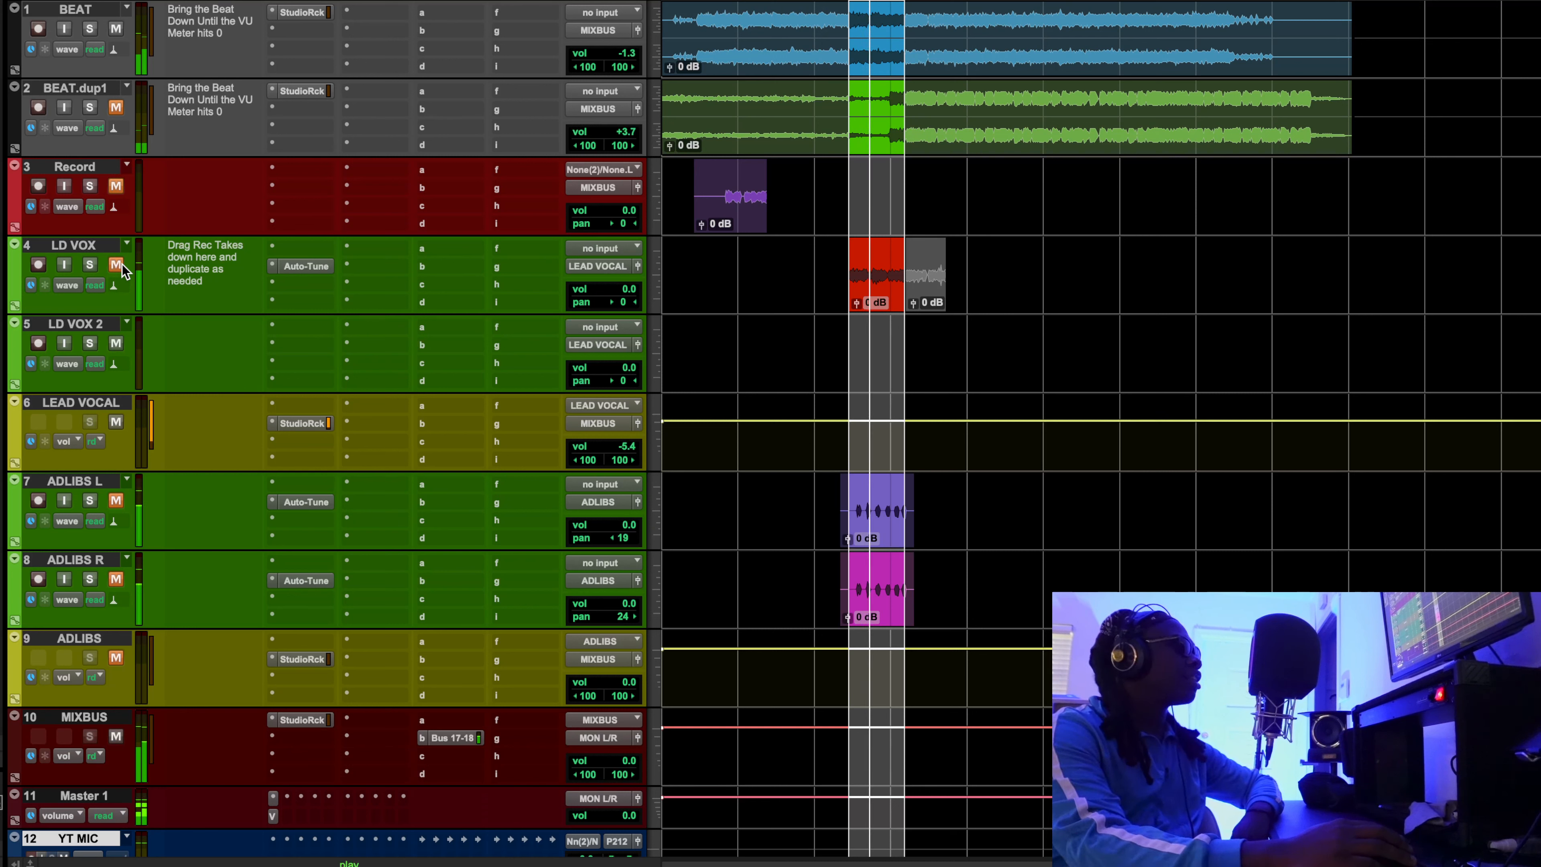
left_click(122, 264)
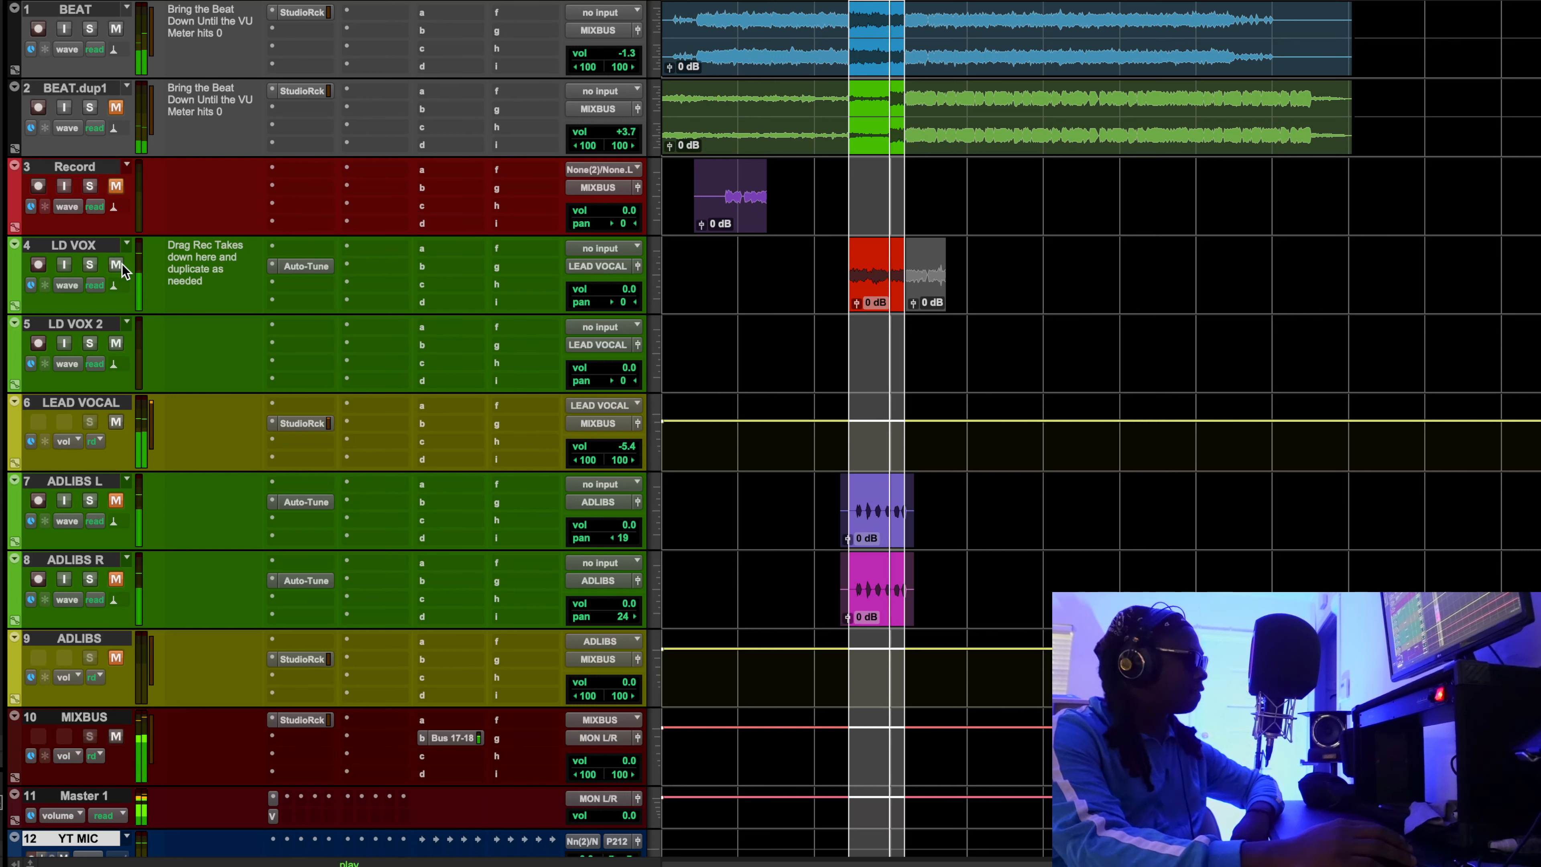
left_click(120, 264)
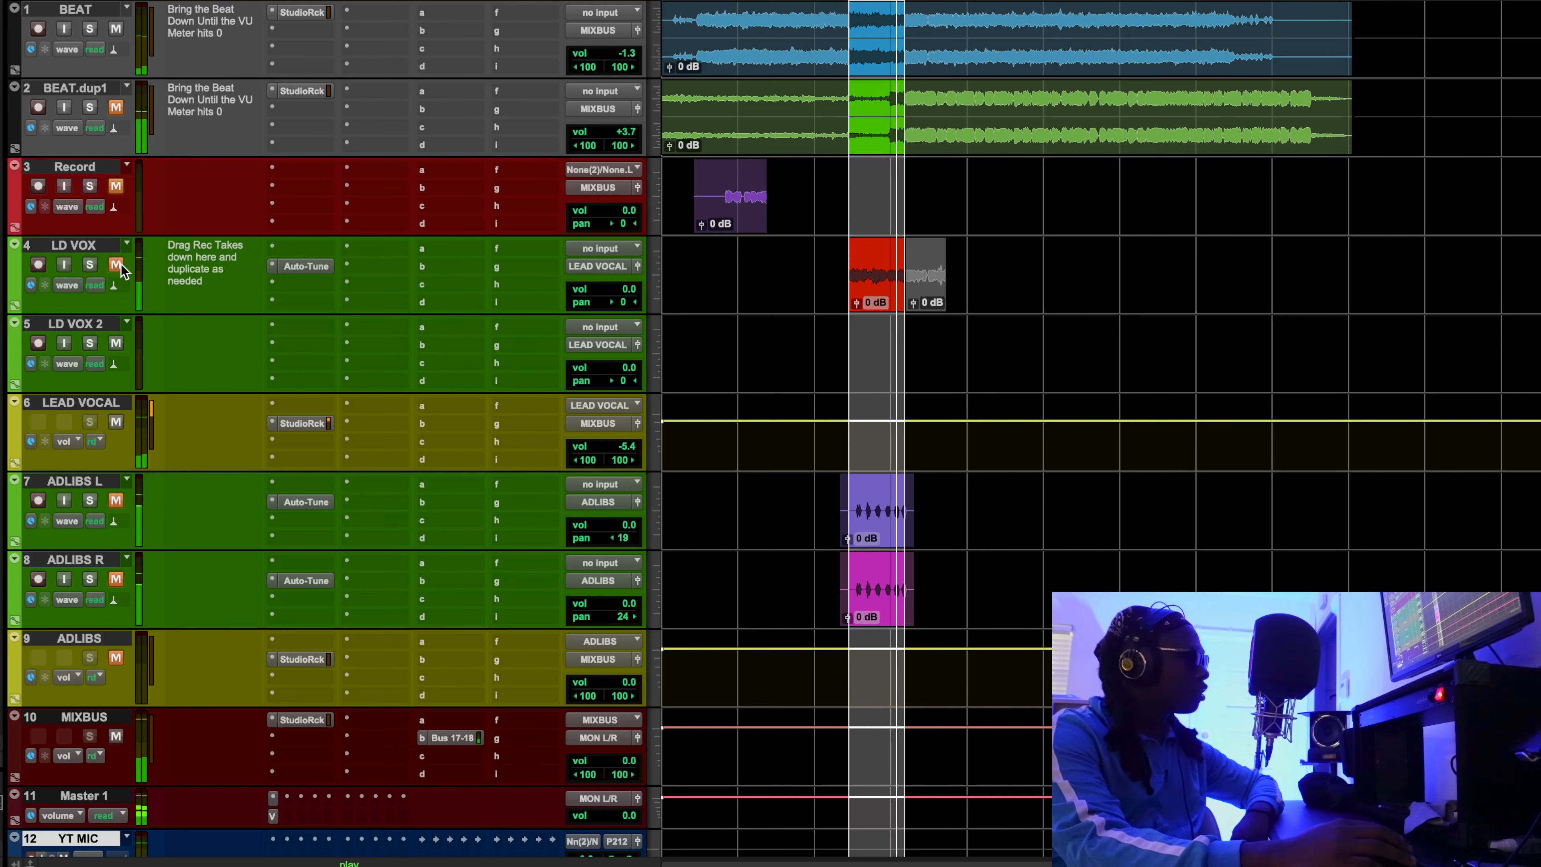
left_click(120, 264)
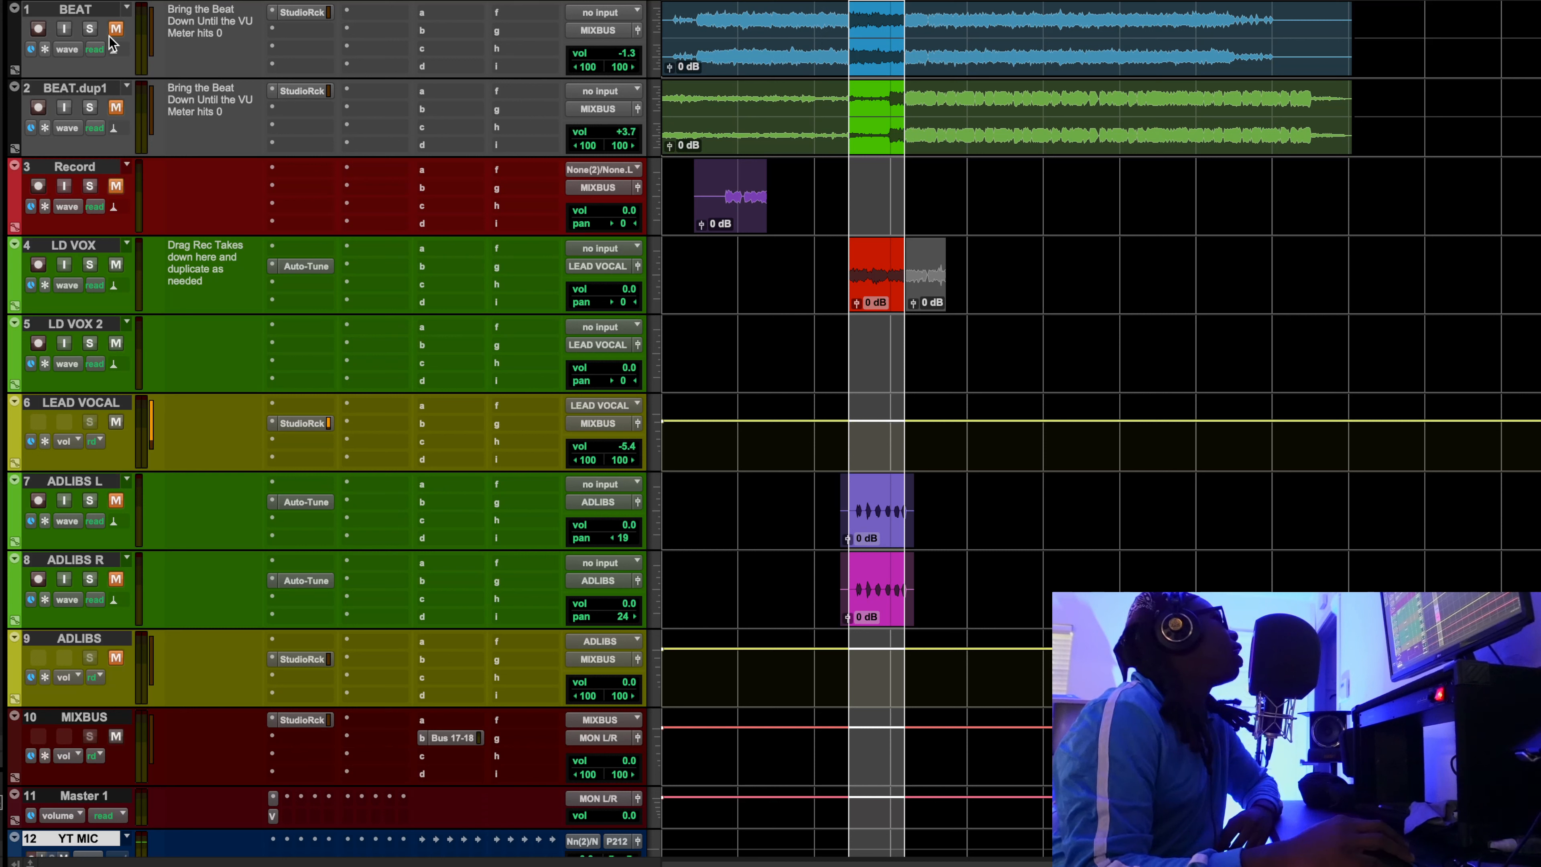
Step: Unmute the BEAT track and lower its volume to -11.2
left_click(115, 28)
left_click_drag(624, 54, 624, 63)
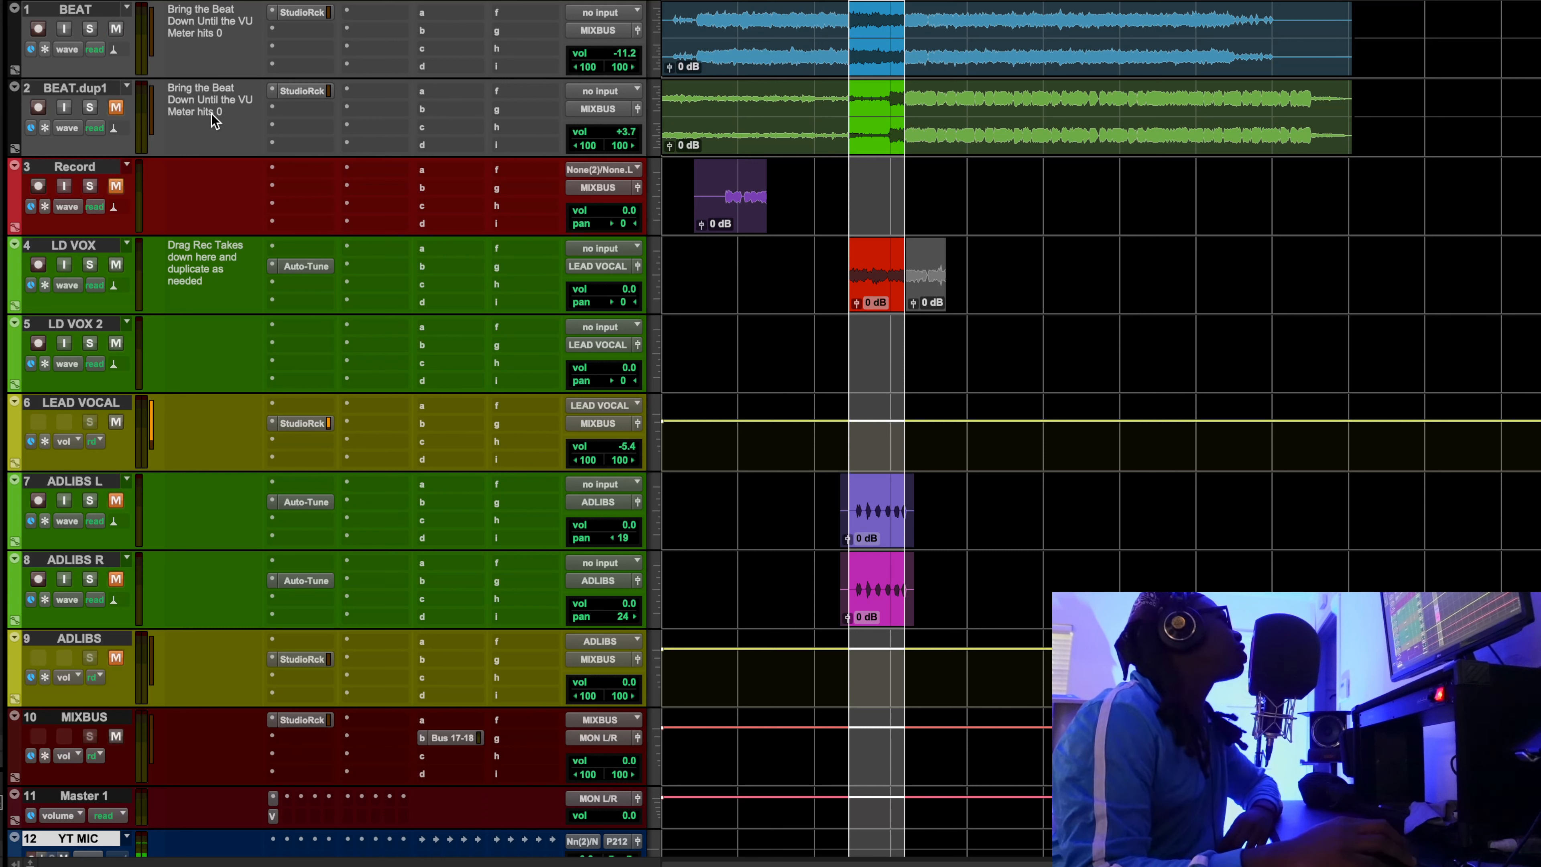
Step: Open the Auto-Tune plugin on LD VOX to examine its key, scale, retune speed and humanize settings, and close it
left_click(313, 263)
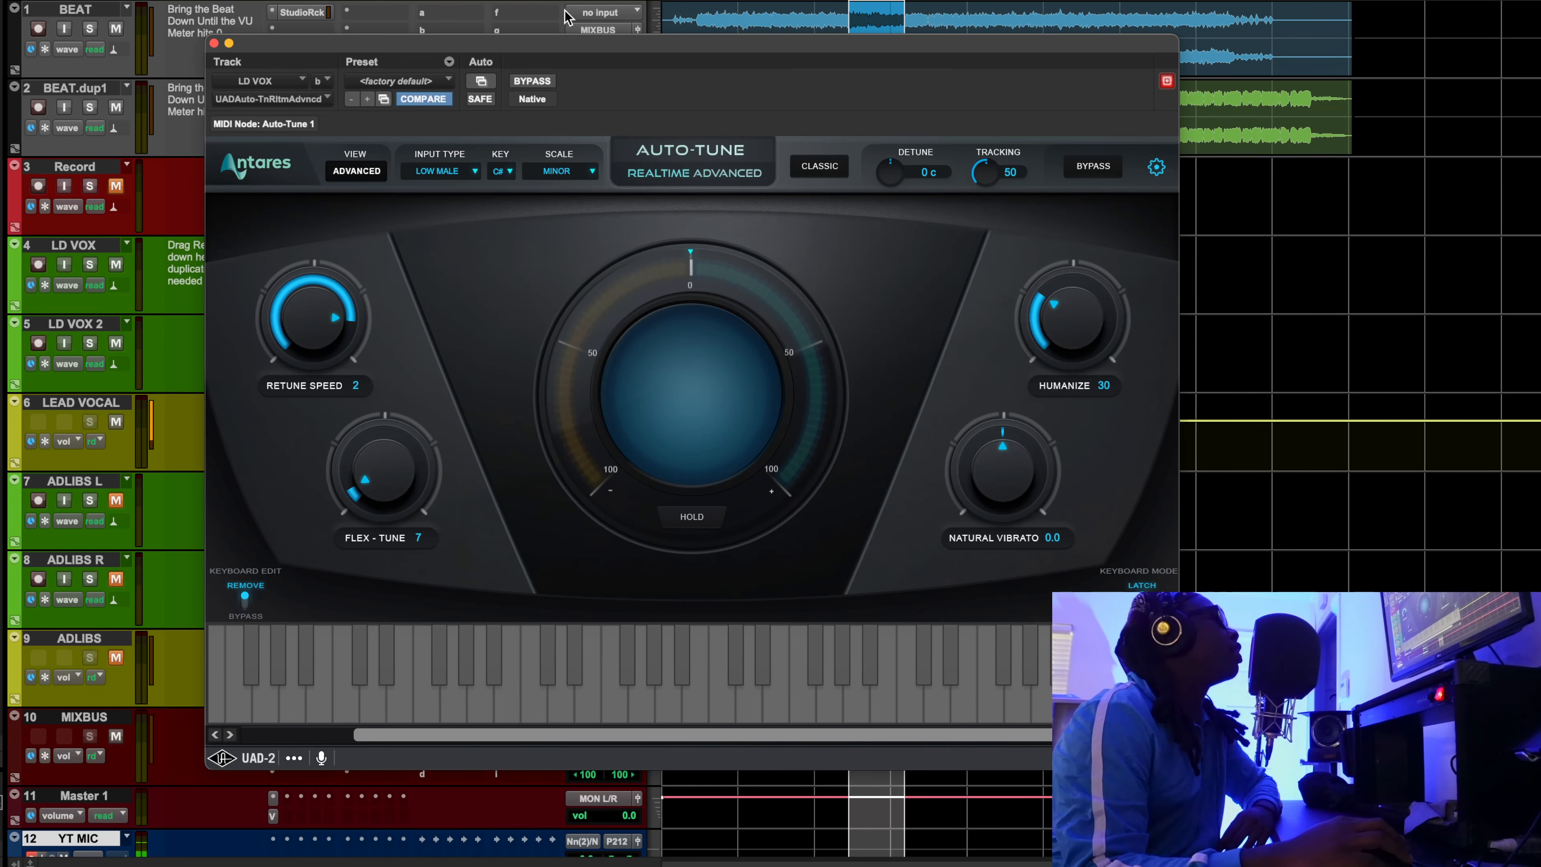
mouse_move(582, 48)
left_mouse_down()
mouse_move(637, 28)
mouse_move(594, 20)
left_mouse_up()
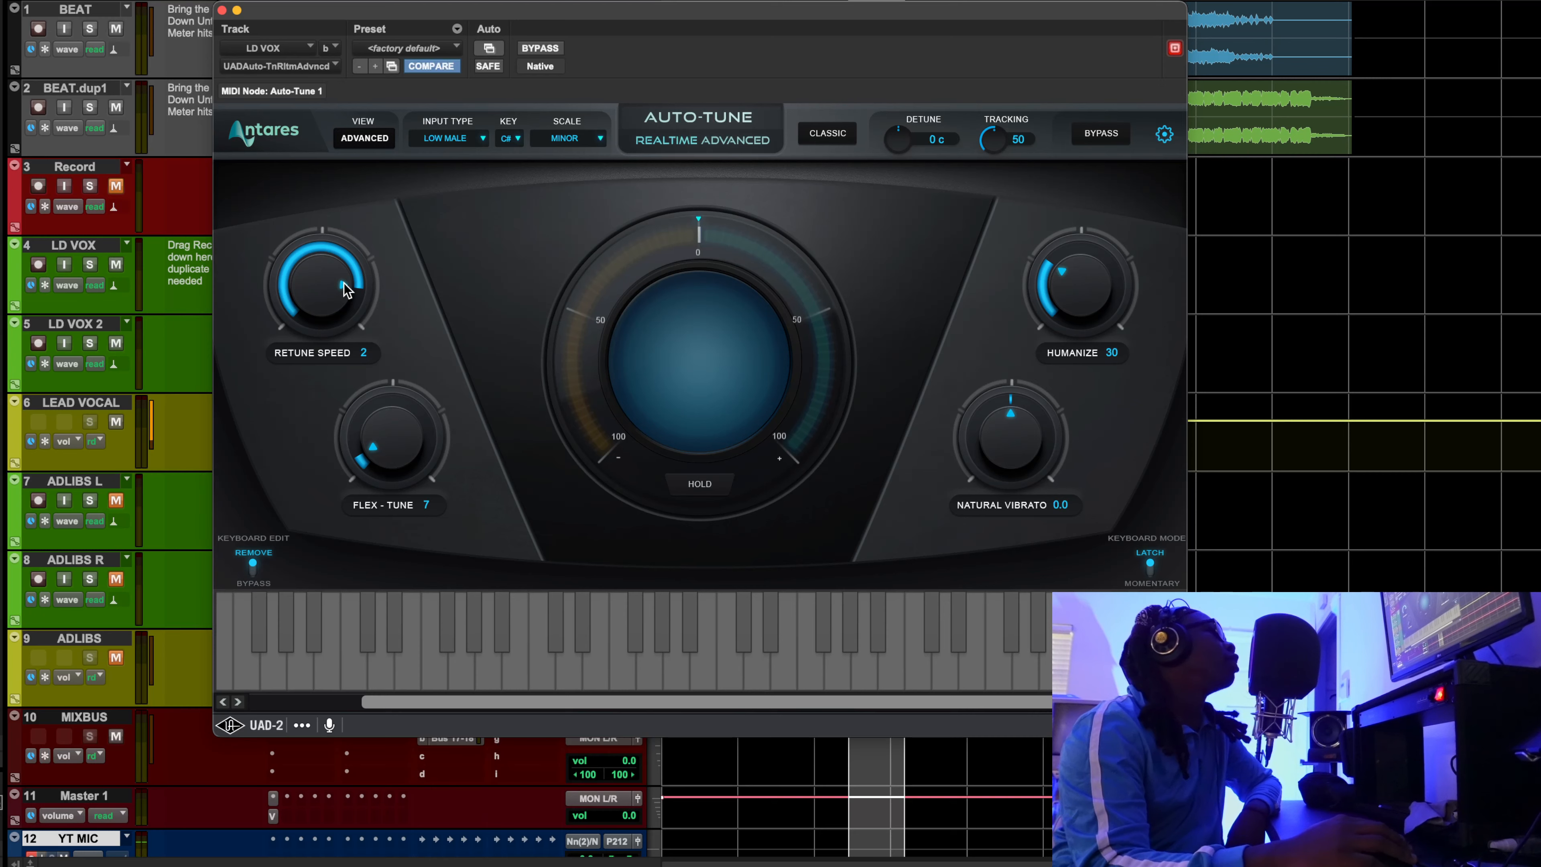
left_click_drag(772, 19, 972, 24)
key("space")
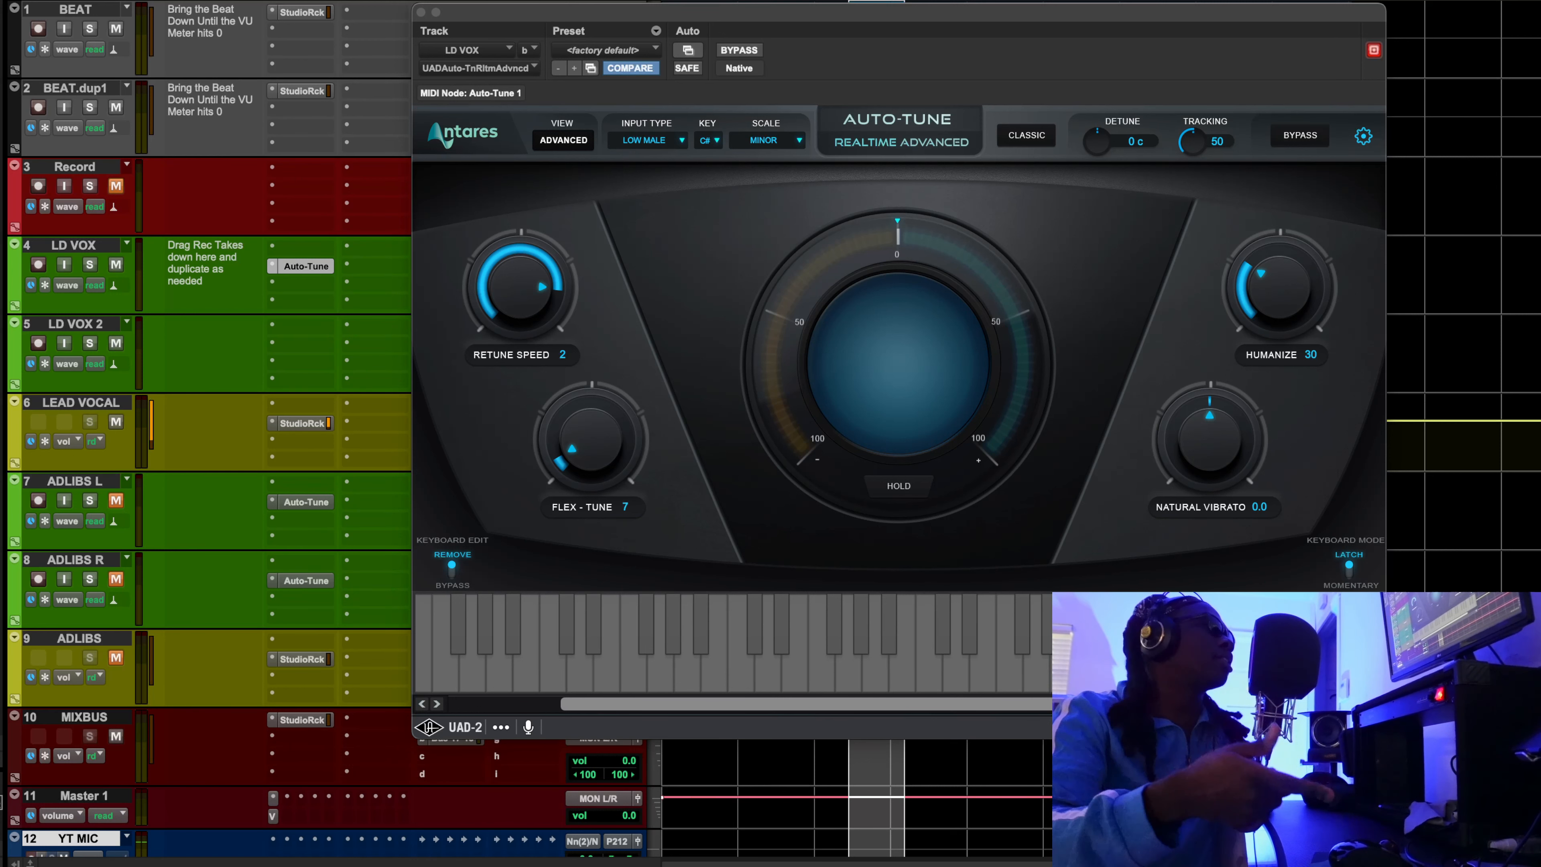
left_click(421, 12)
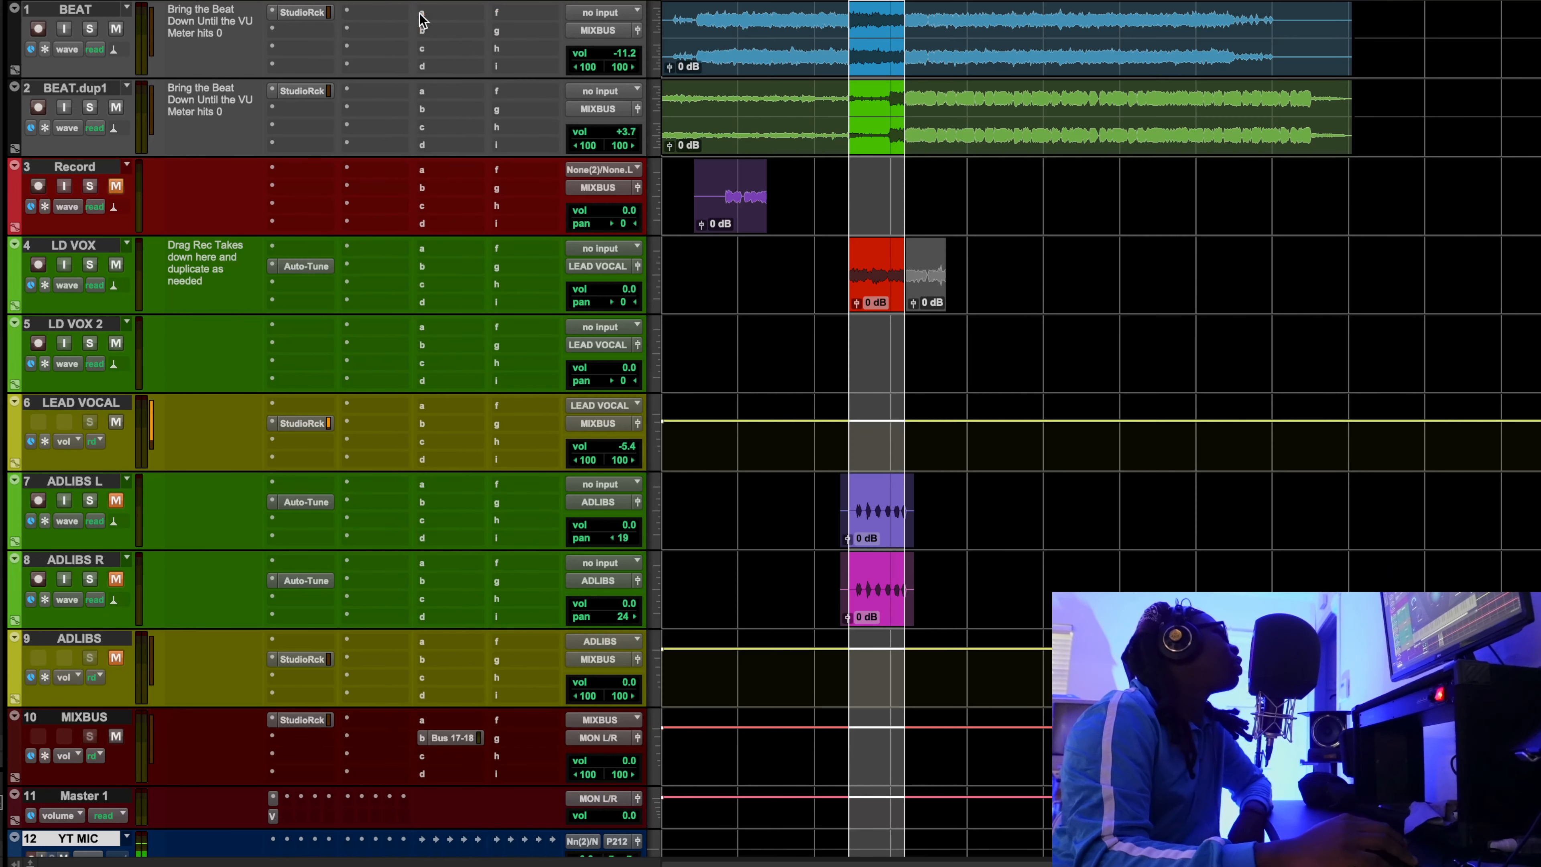
Step: Open the StudioRack plugin on LEAD VOCAL and listen to the section with the rack active and bypassed
left_click(317, 424)
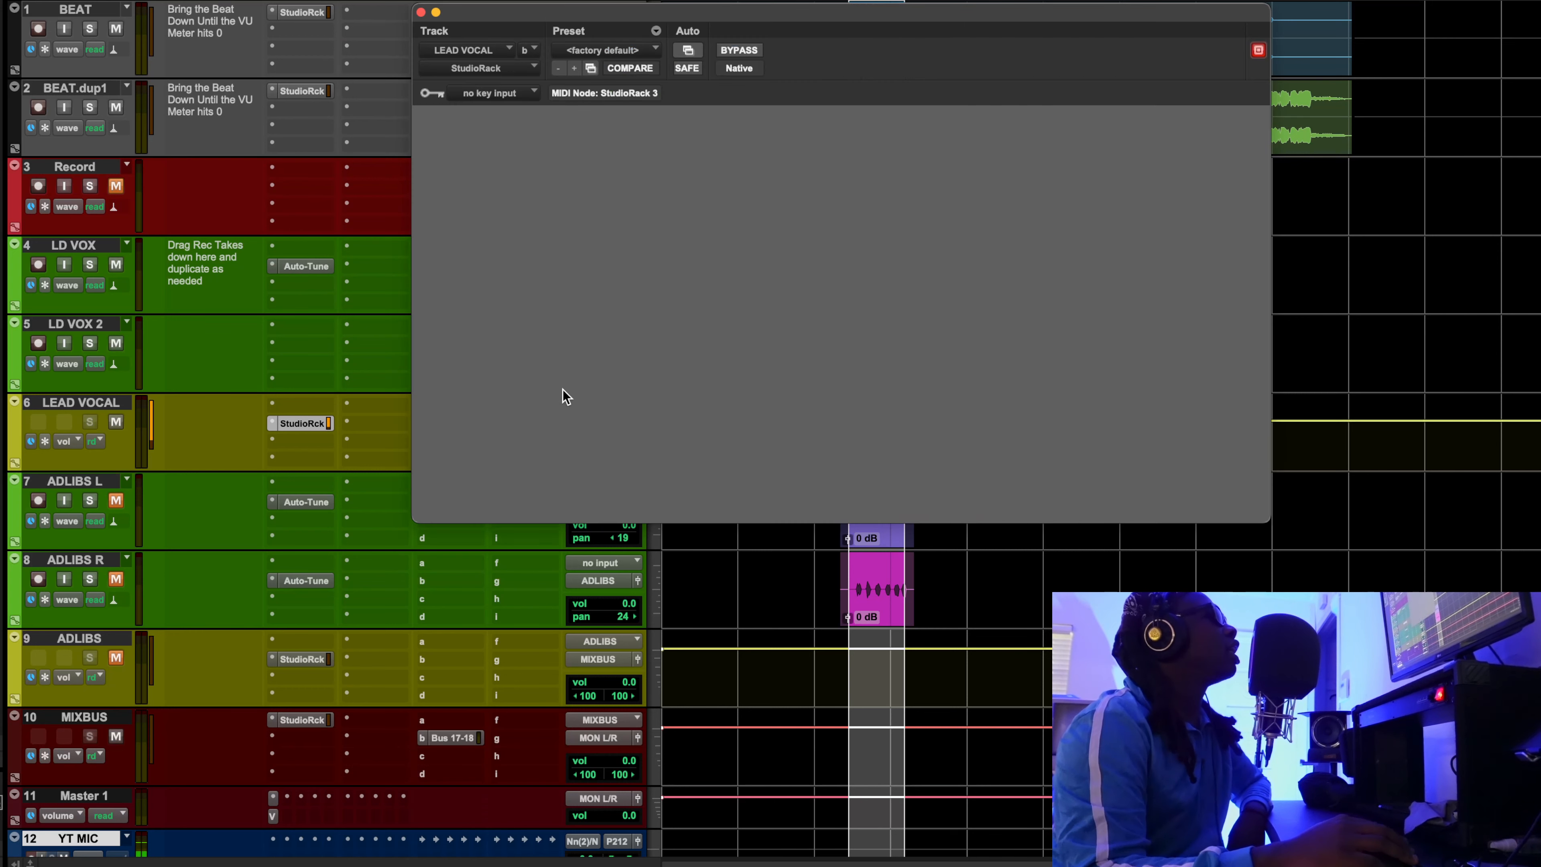
left_click_drag(736, 51, 765, 179)
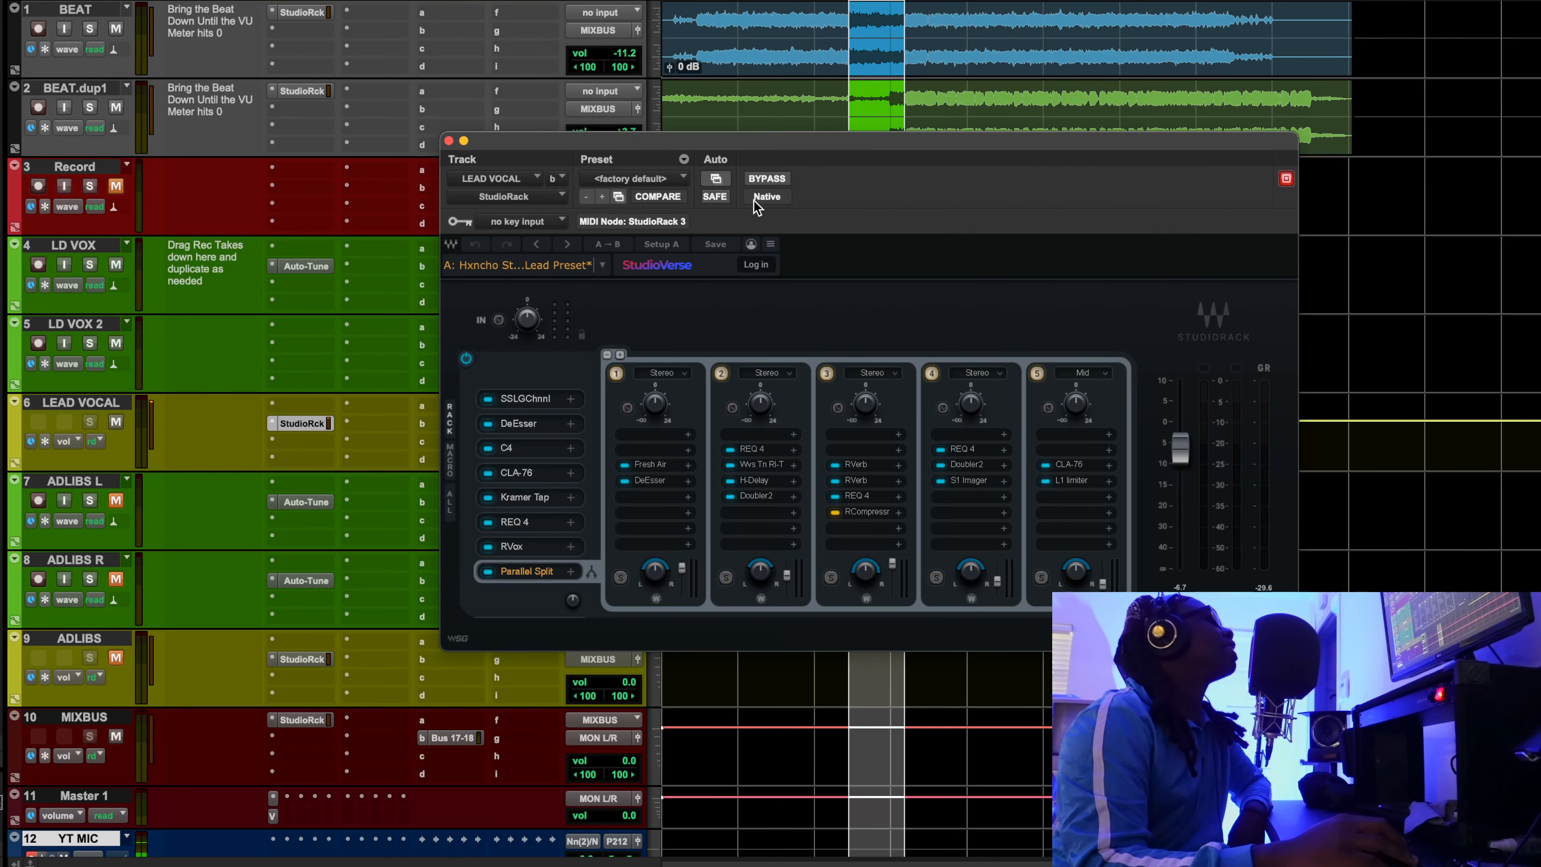
left_click(764, 180)
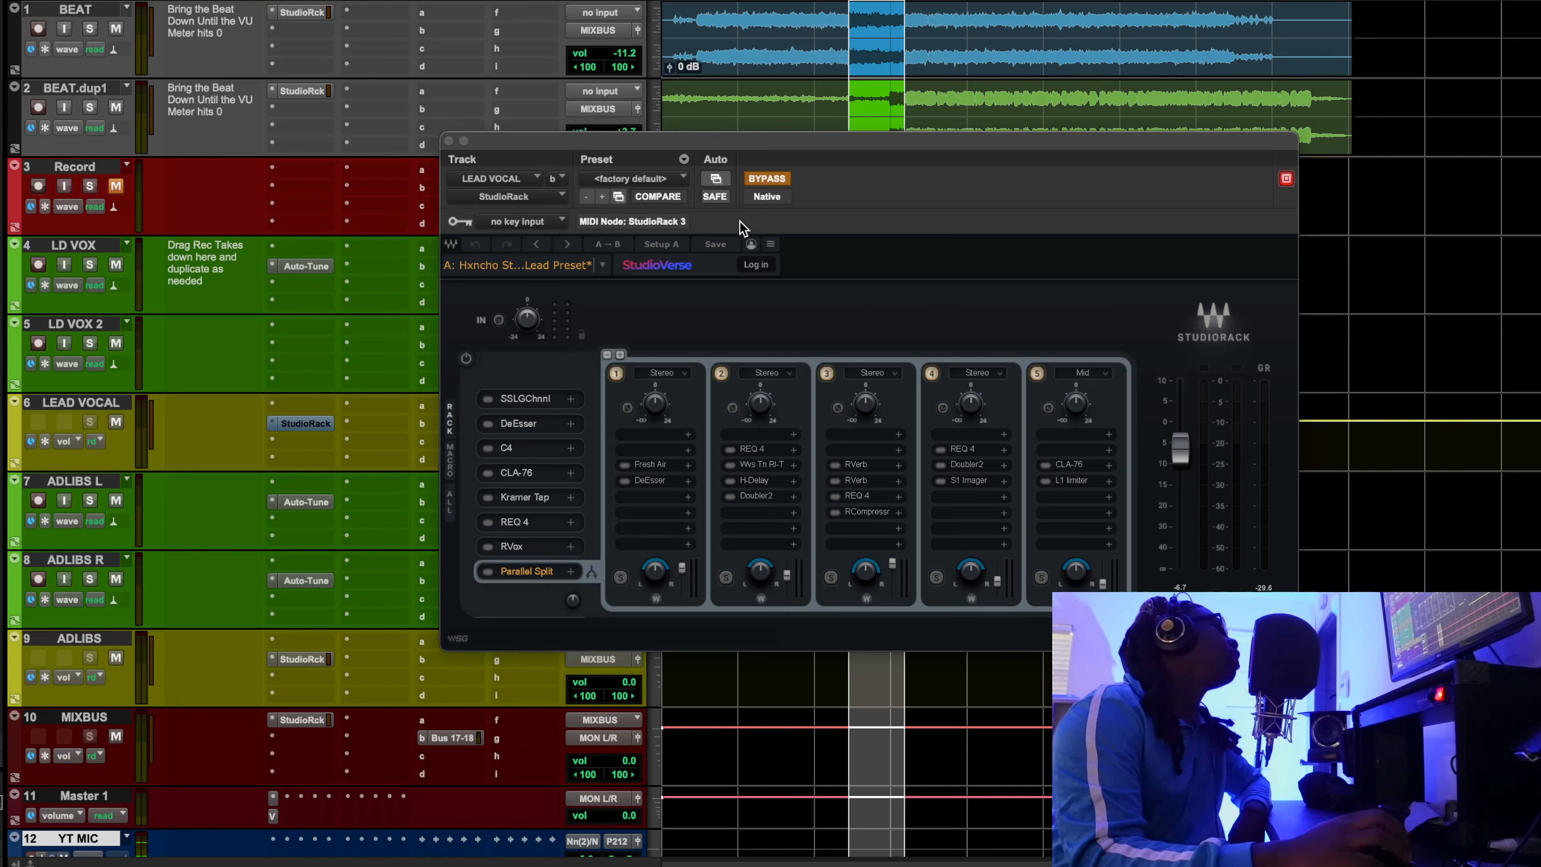
left_click(766, 179)
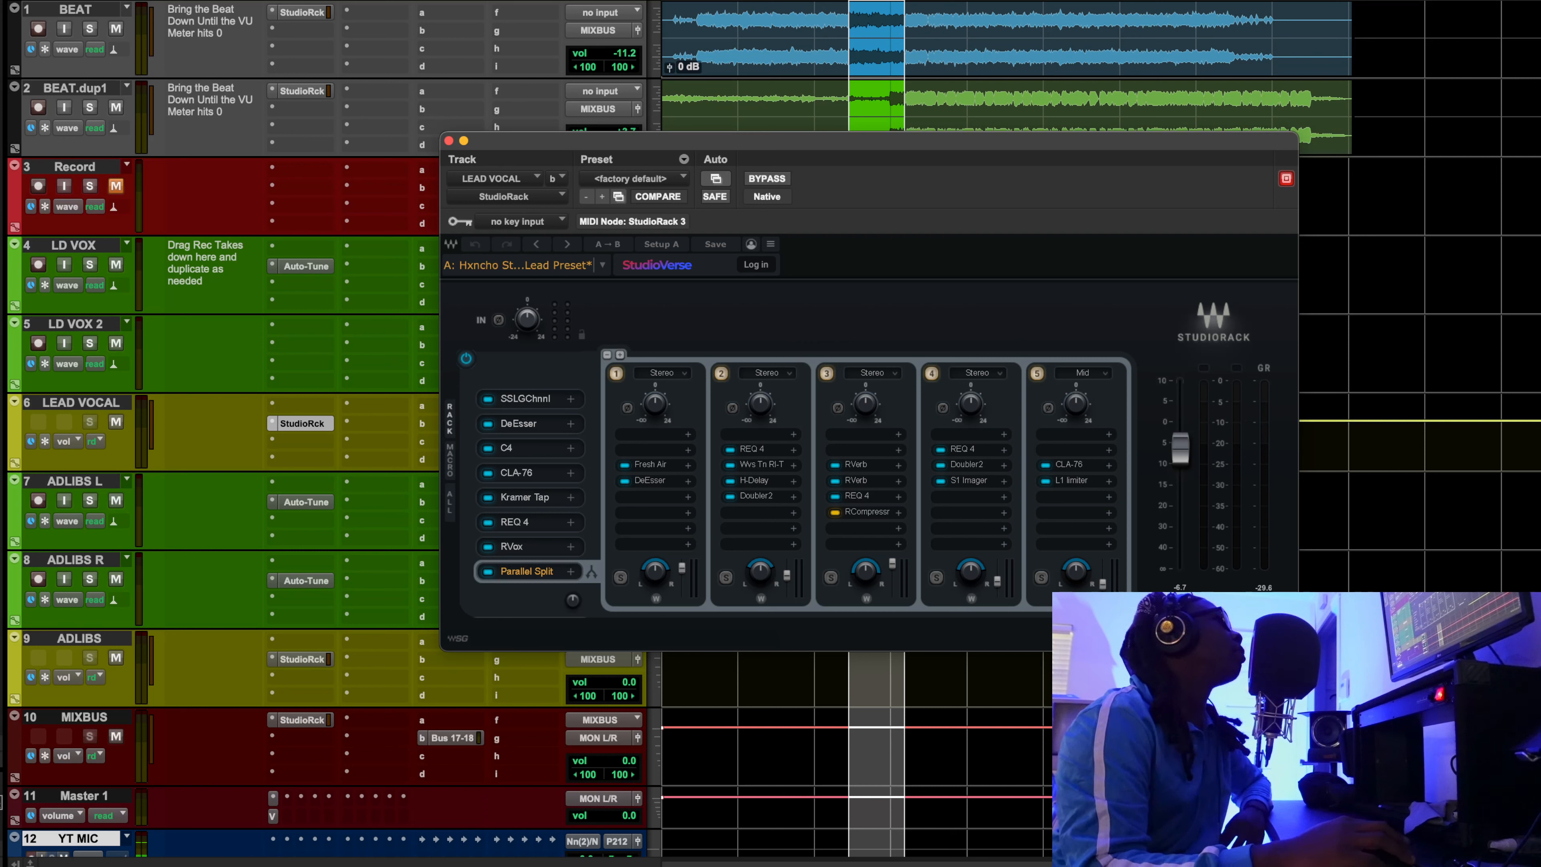
key("space")
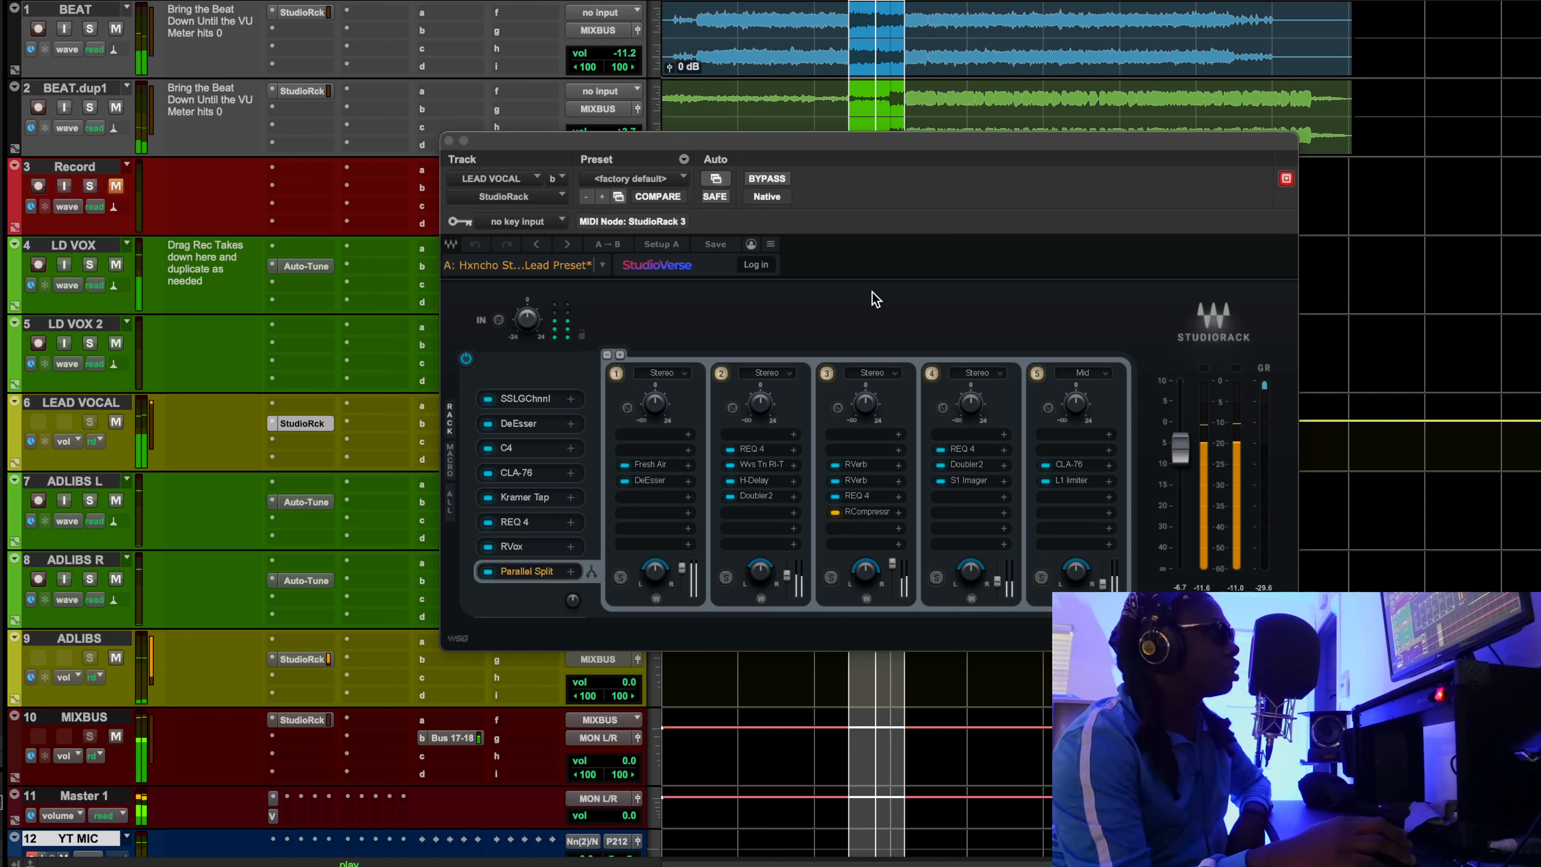
left_click(767, 179)
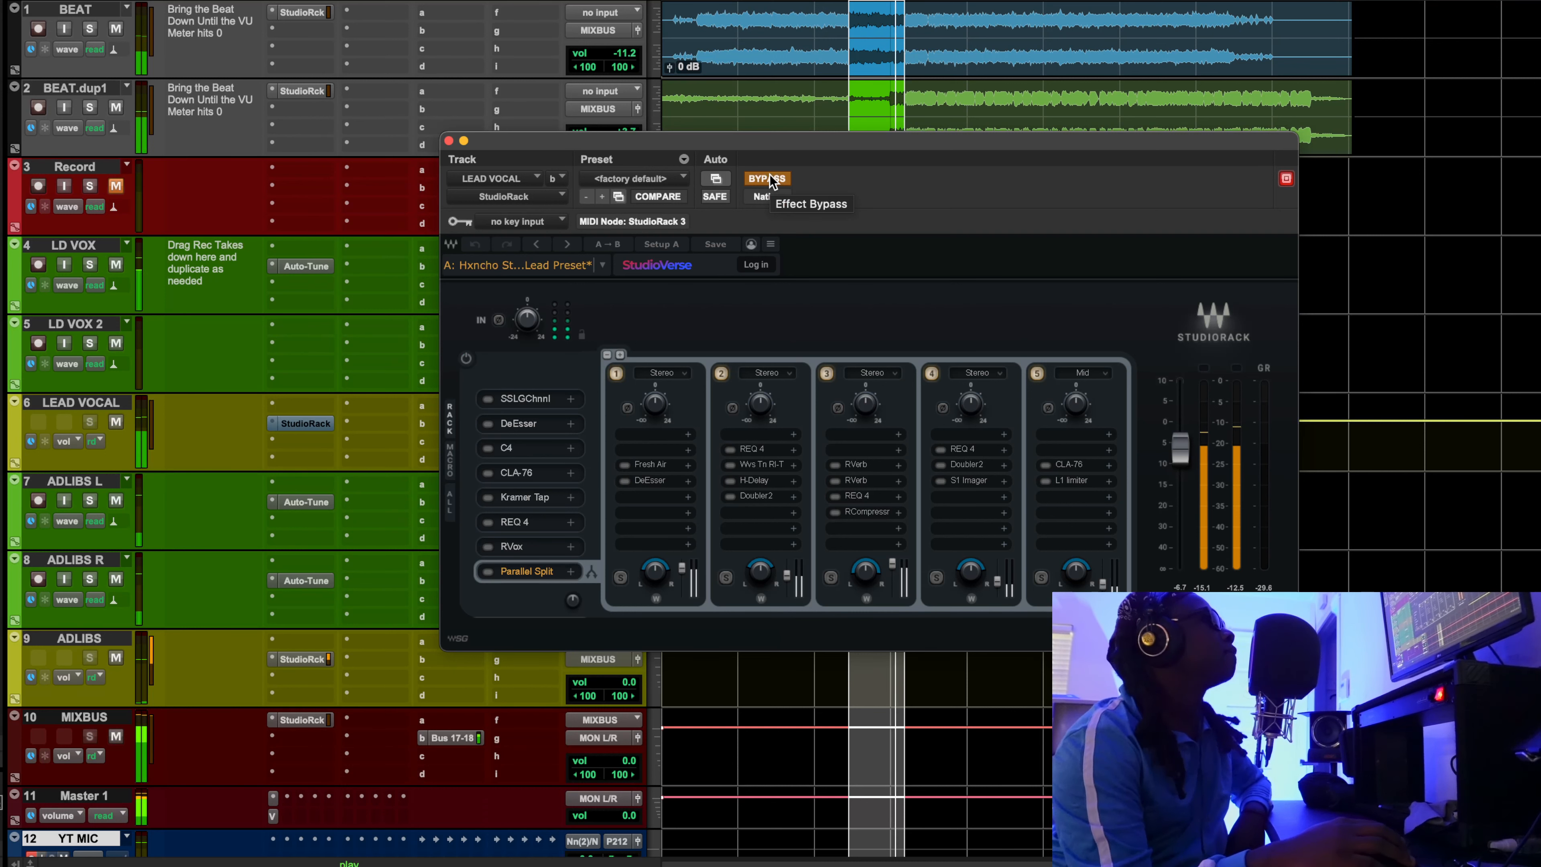
Step: Mute the ADLIBS, ADLIBS R and ADLIBS L tracks to isolate the lead vocal with the beat
left_click(116, 659)
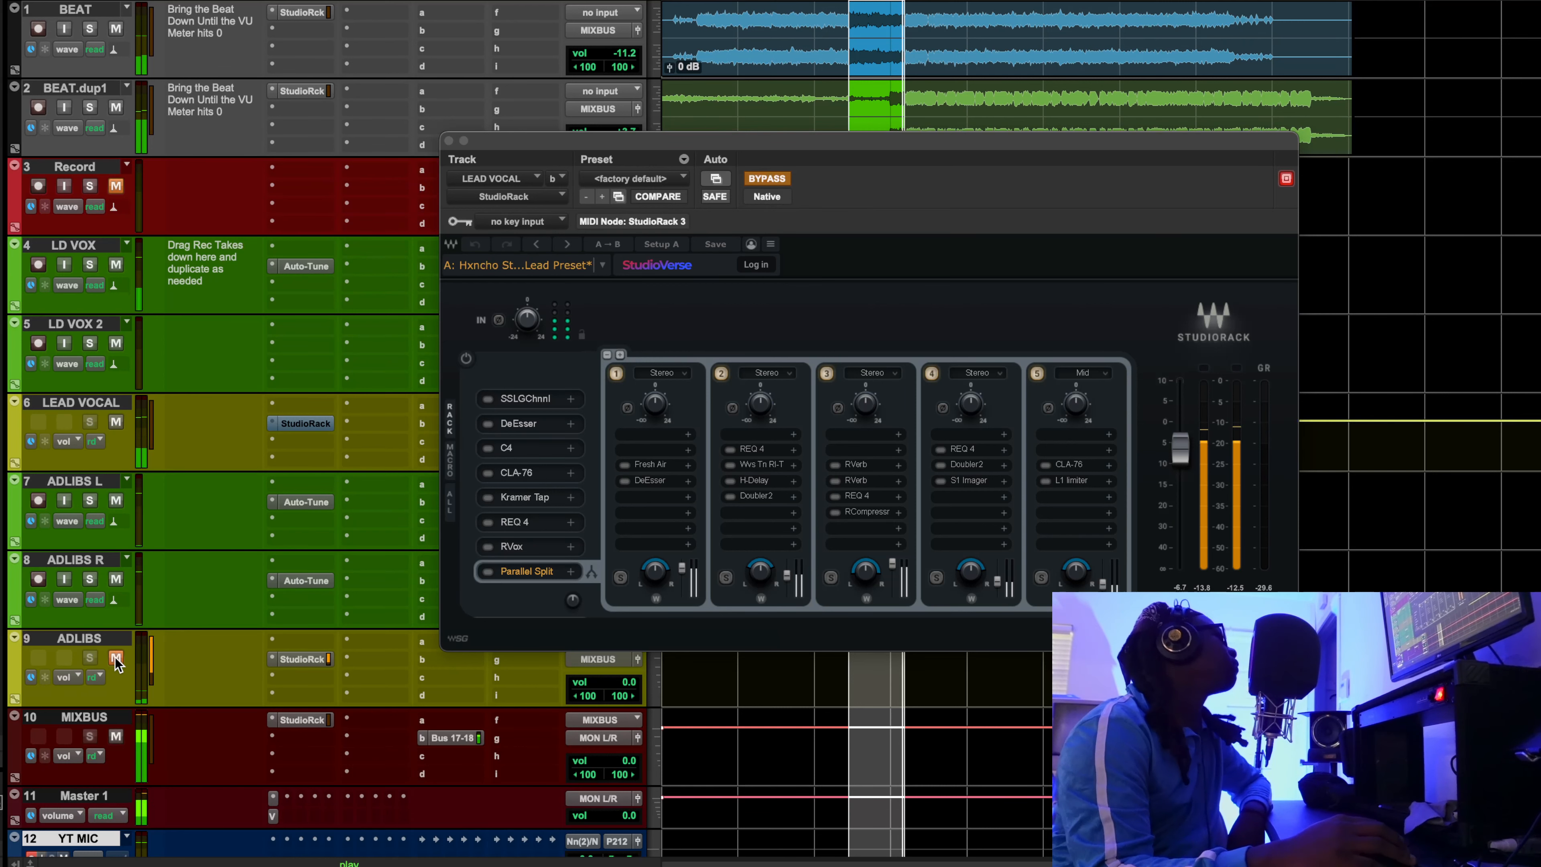
left_click(116, 580)
left_click(116, 501)
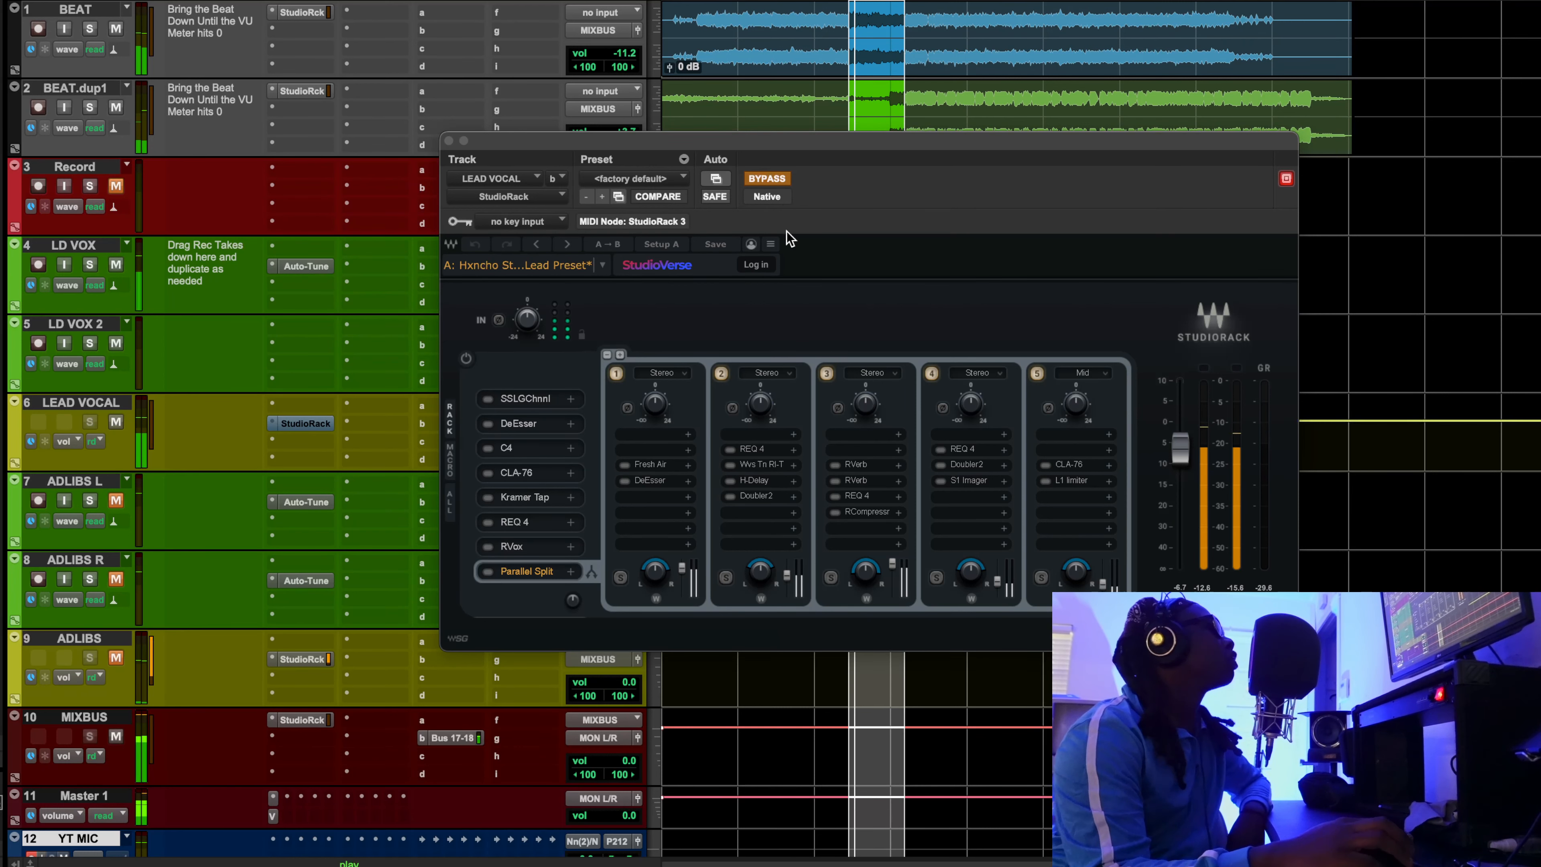
Step: Compare the lead vocal with StudioRack bypassed and active, leave the rack active and stop playback
left_click_drag(785, 145, 837, 191)
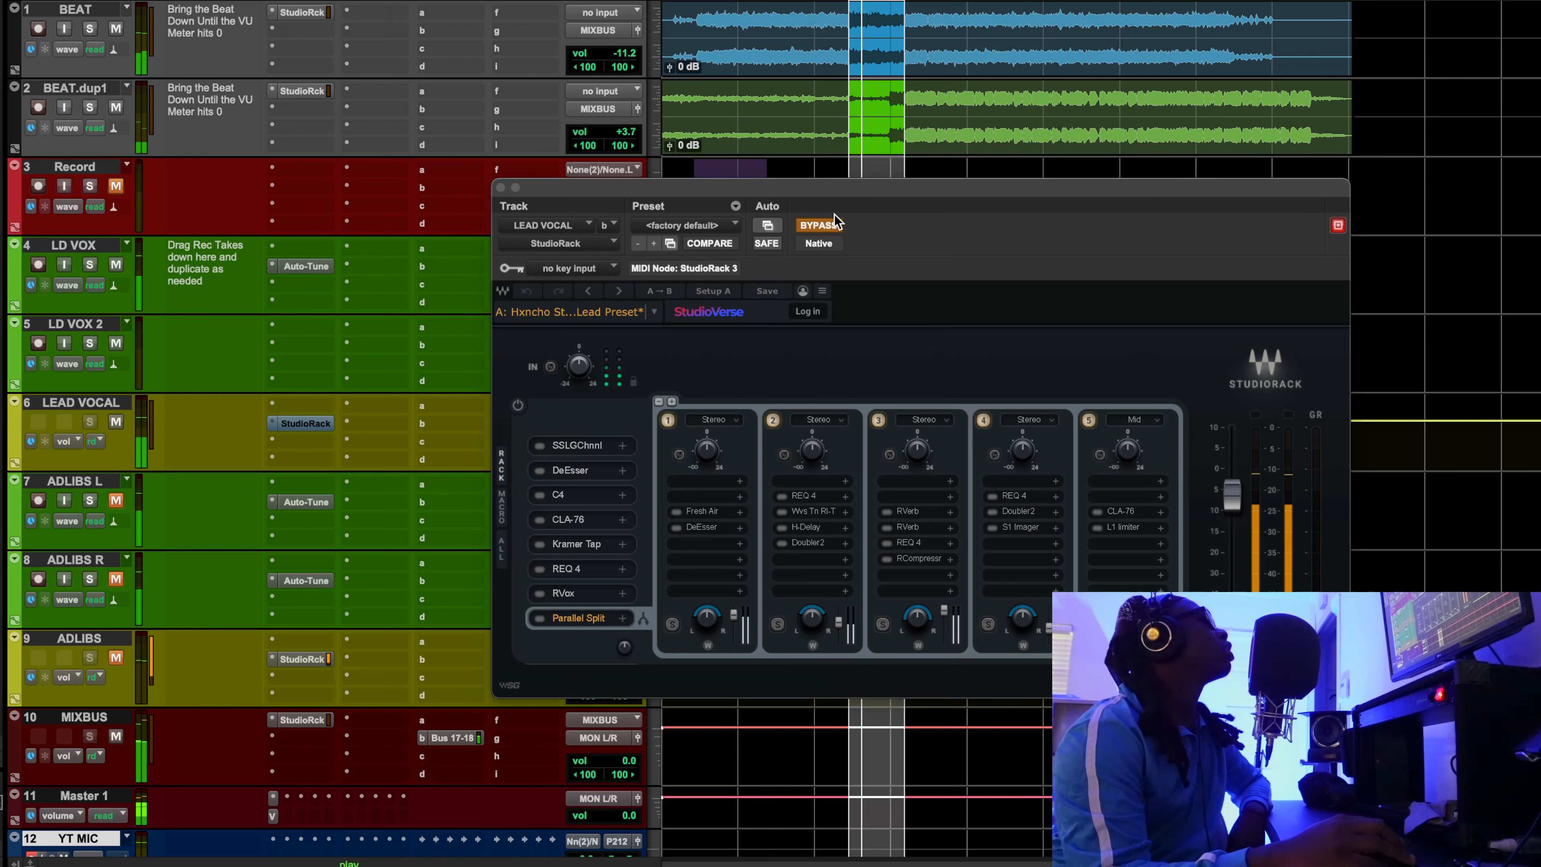
left_click(835, 222)
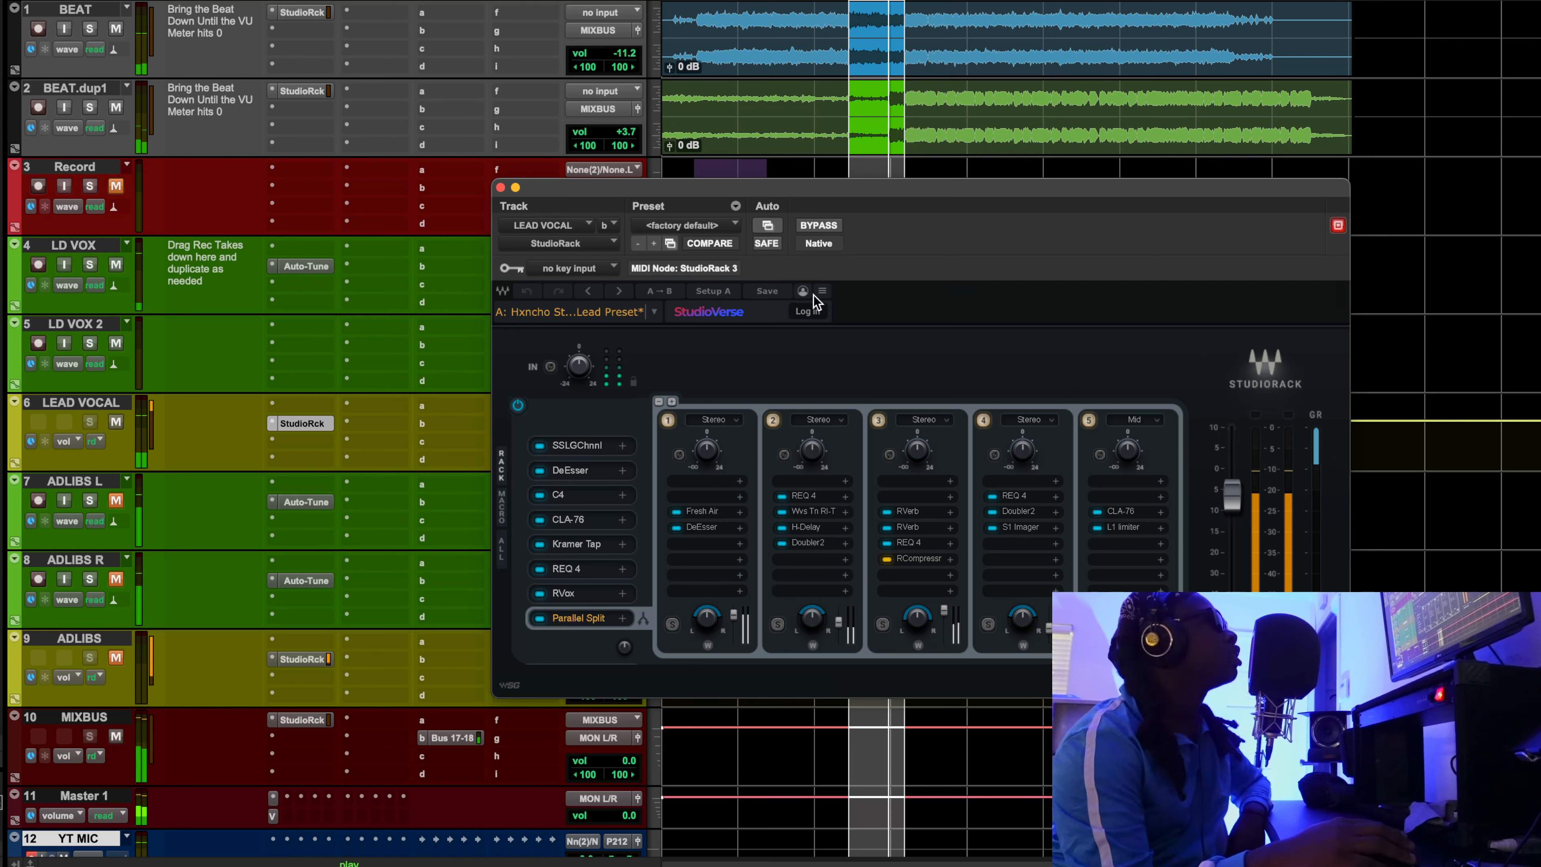
left_click(827, 224)
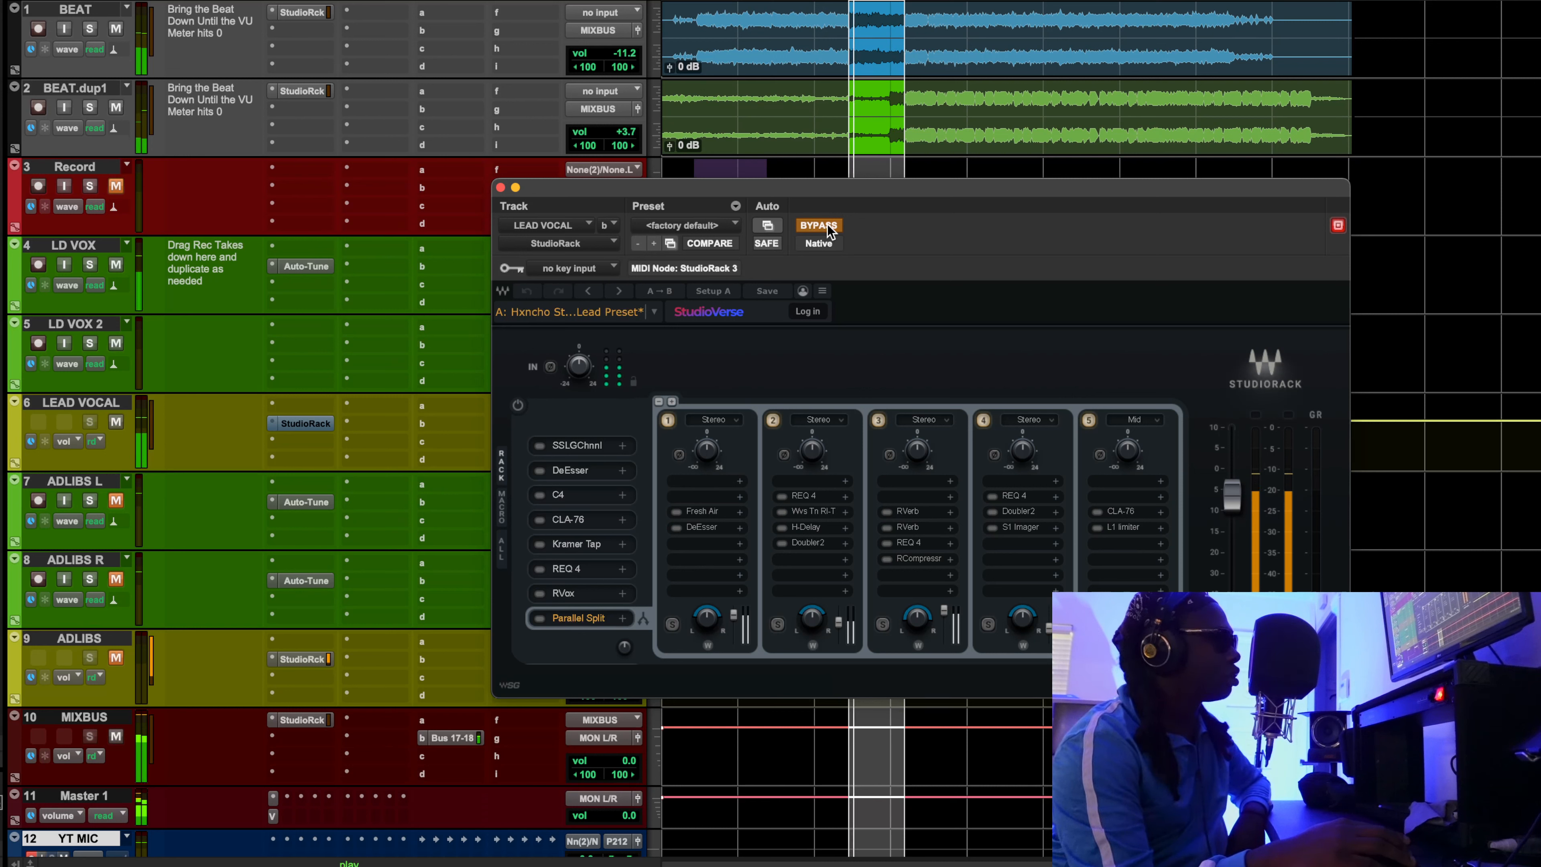
left_click(830, 225)
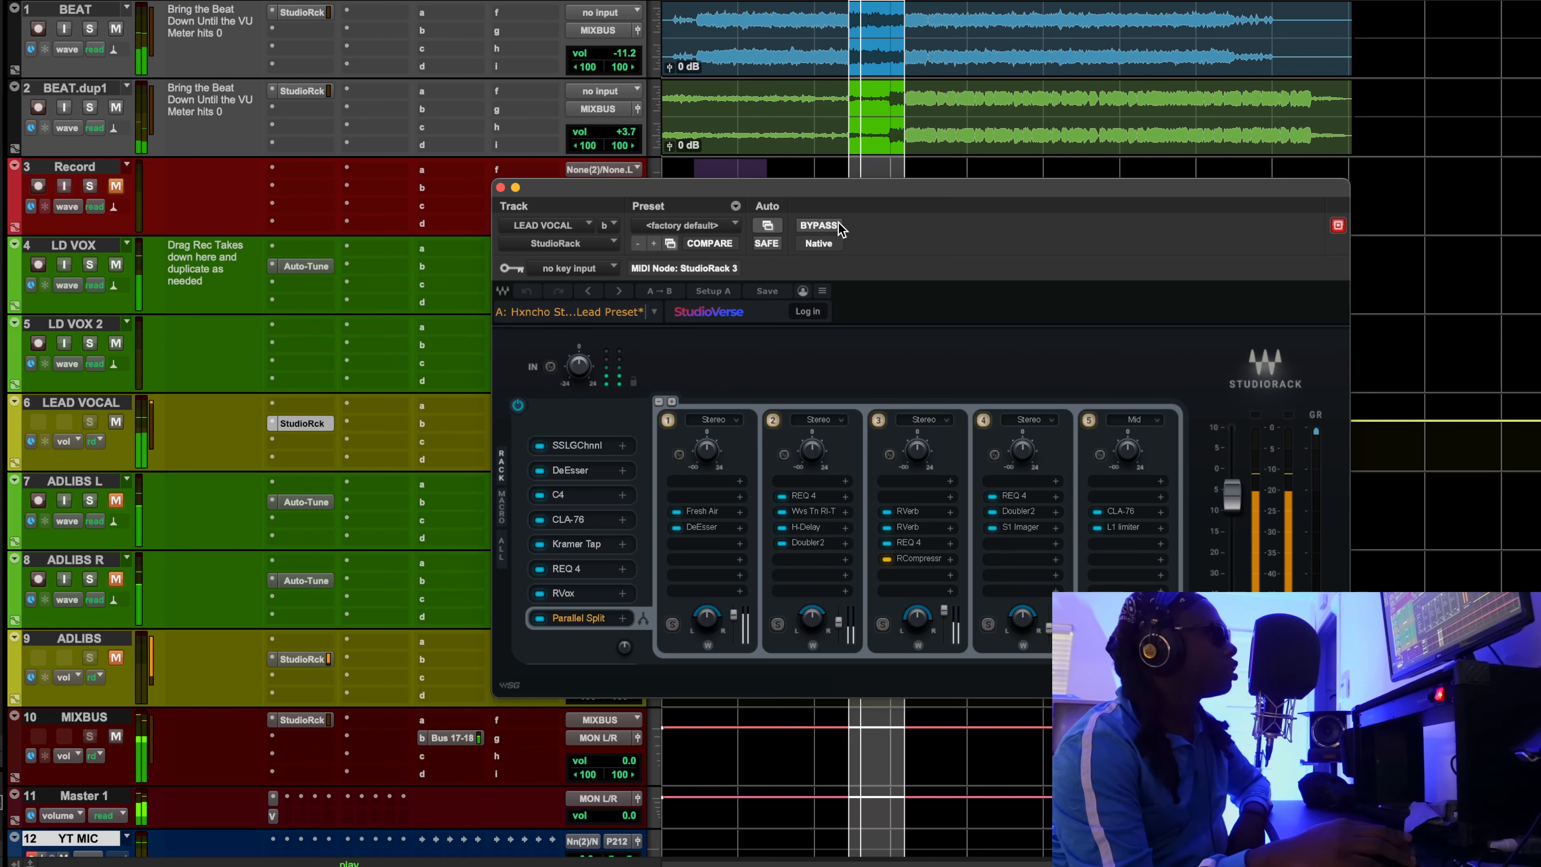
key("space")
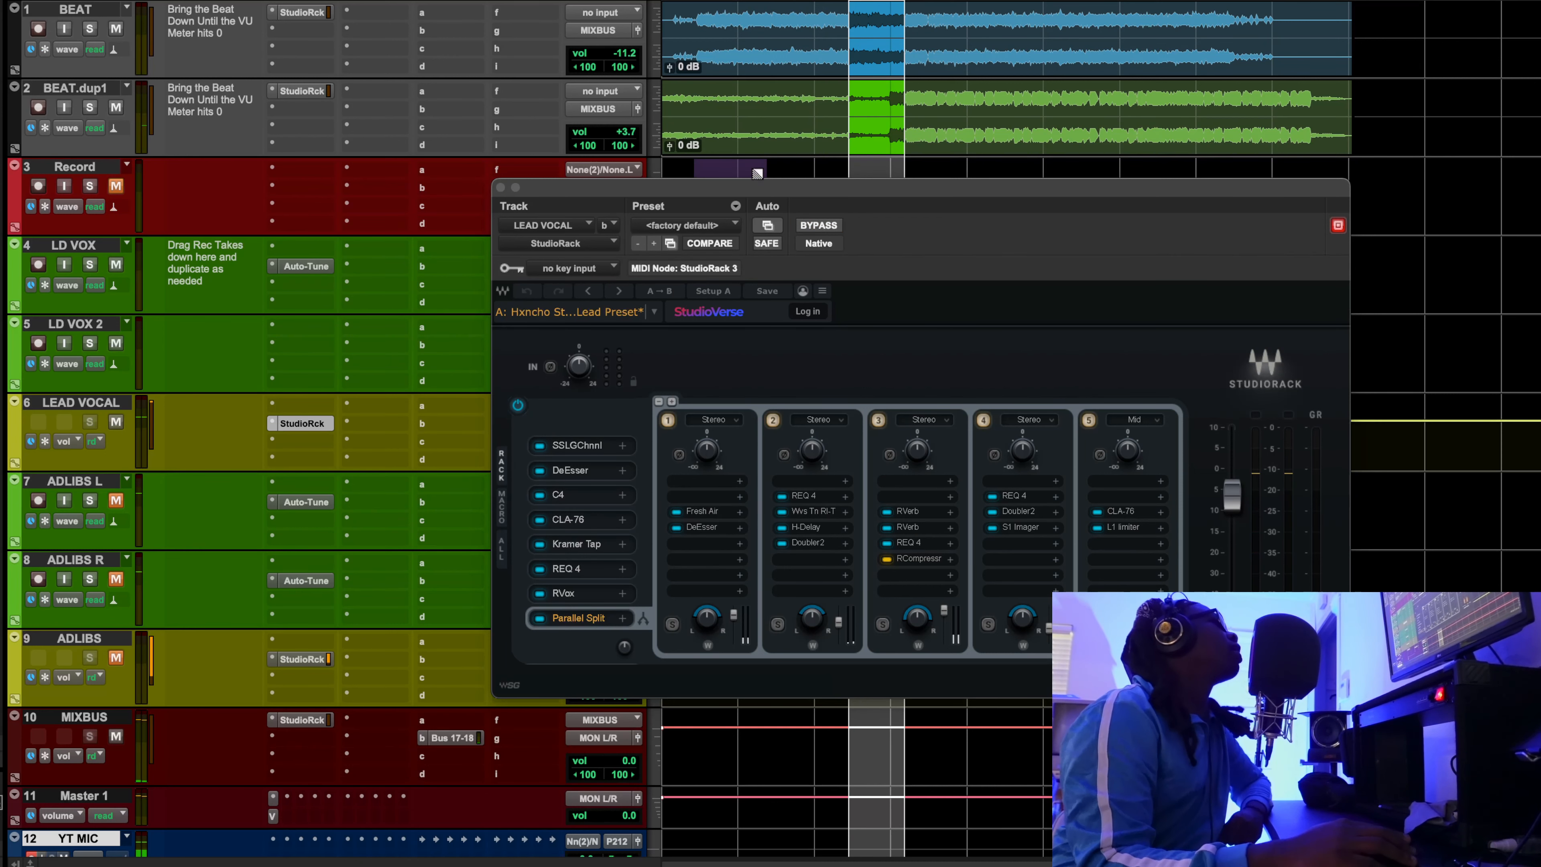
Step: Open the SSLGChnnl plugin from the LEAD VOCAL StudioRack chain to view its EQ and dynamics settings
left_click_drag(766, 189, 692, 122)
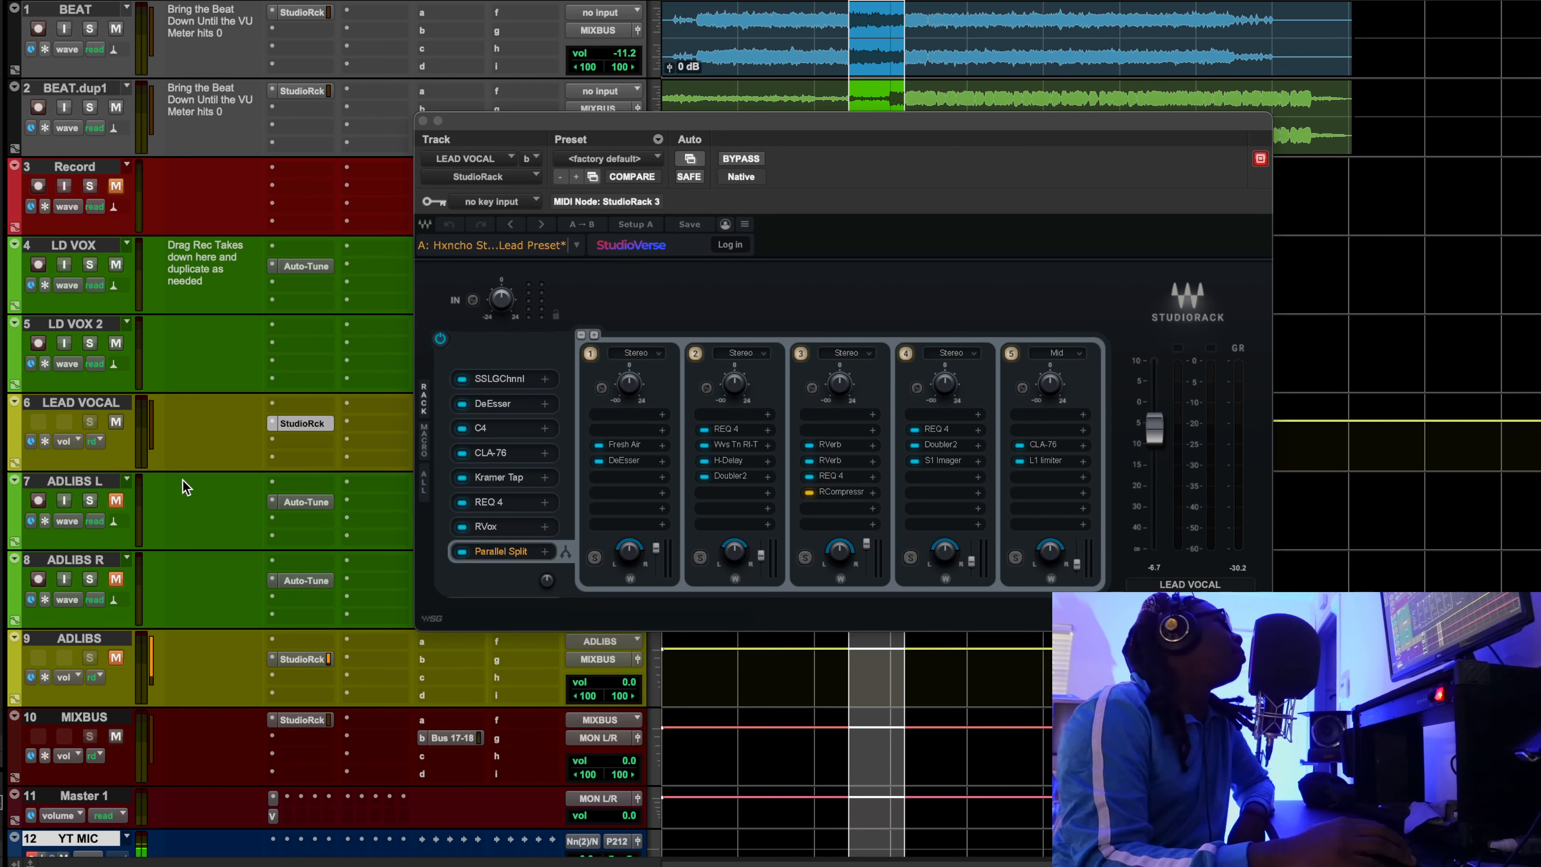
left_click(507, 383)
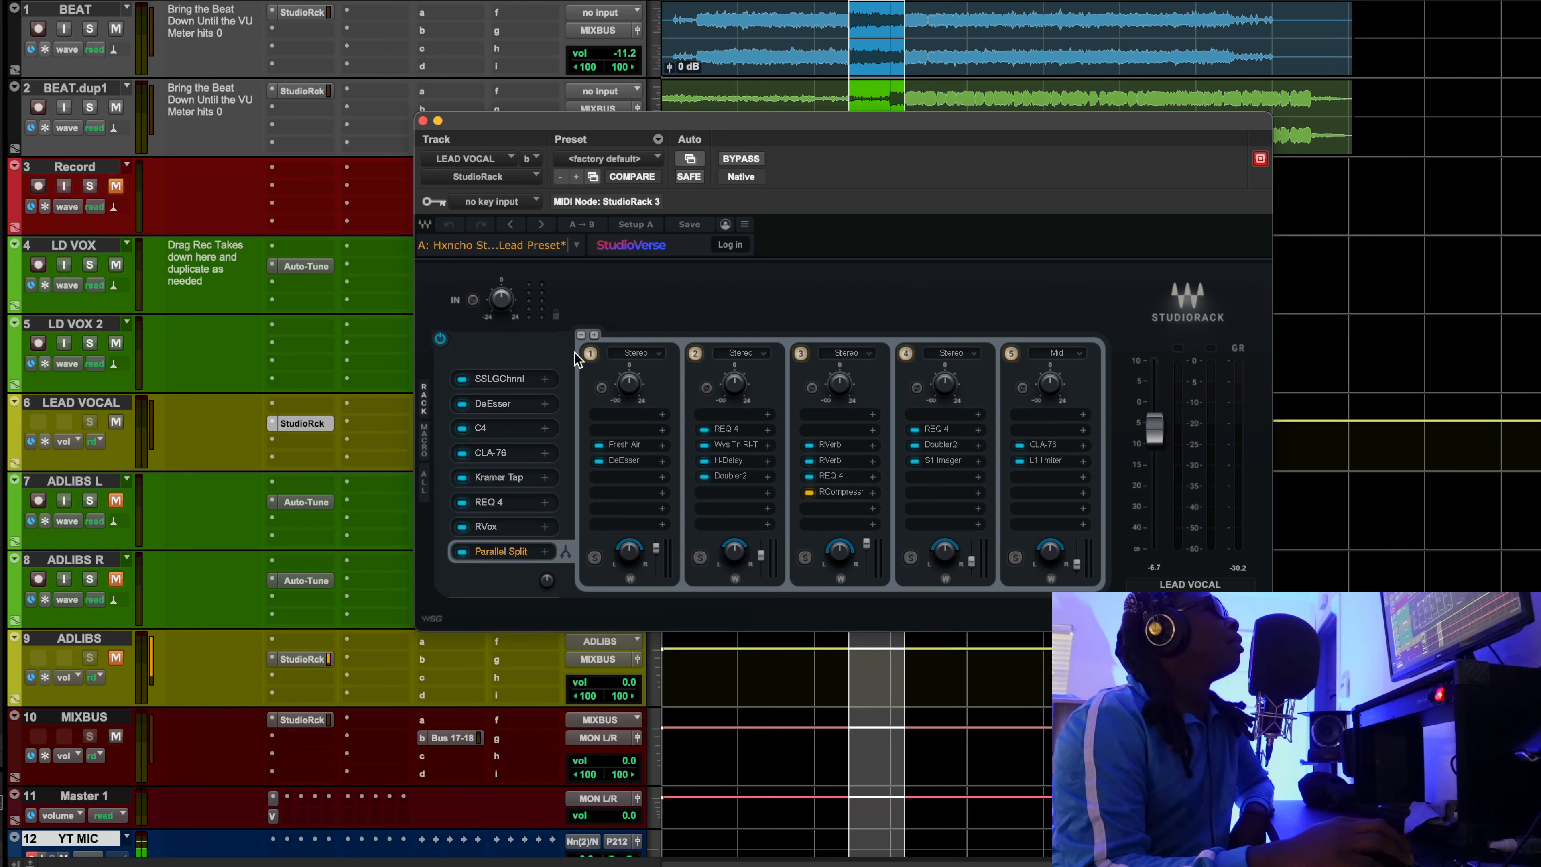
left_click(496, 372)
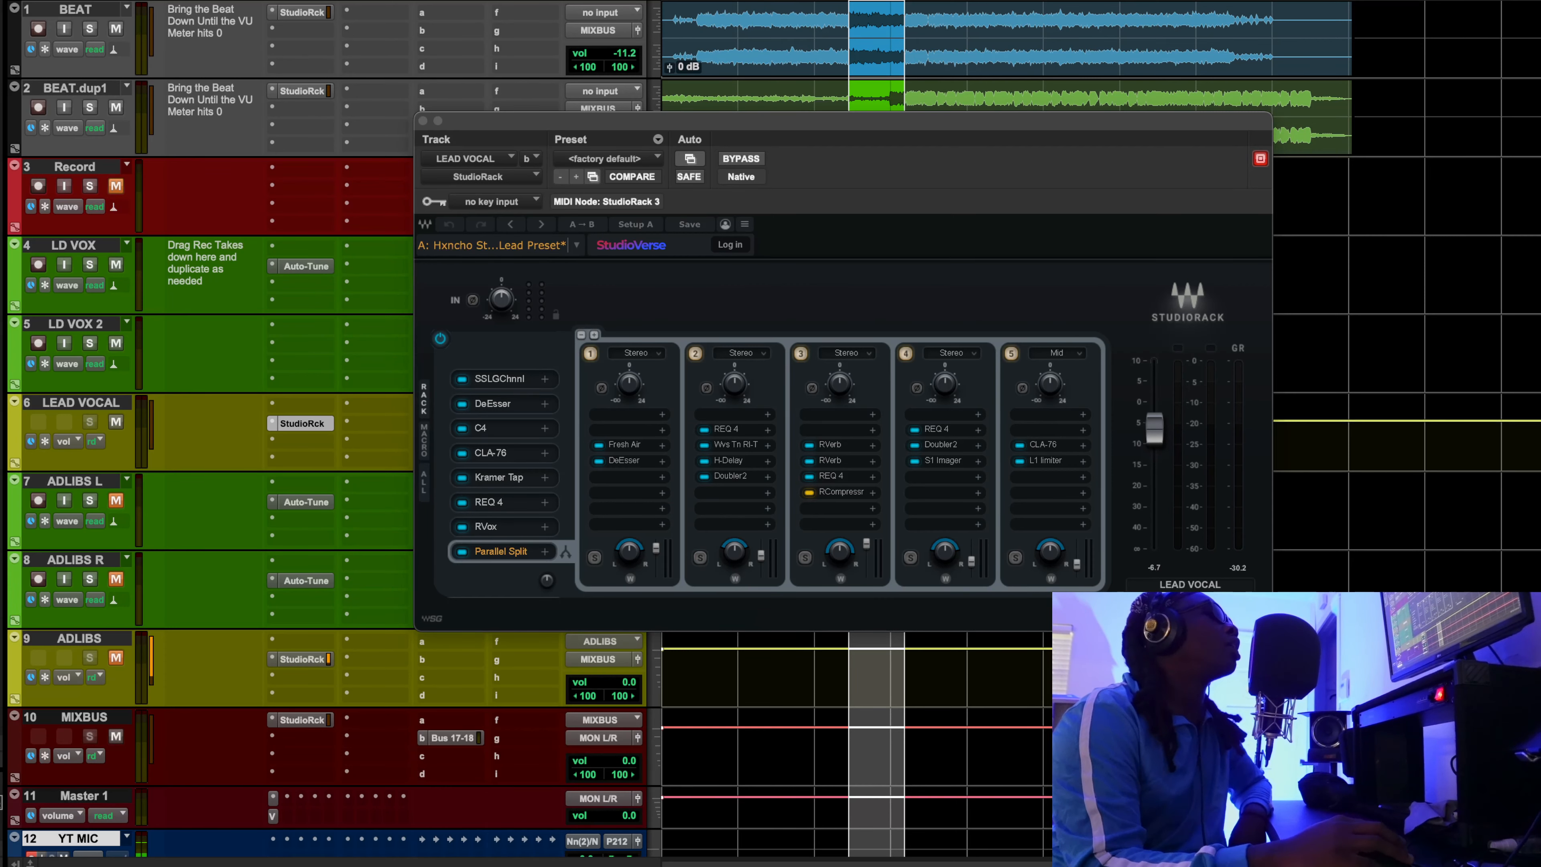
left_click_drag(0, 3, 757, 2)
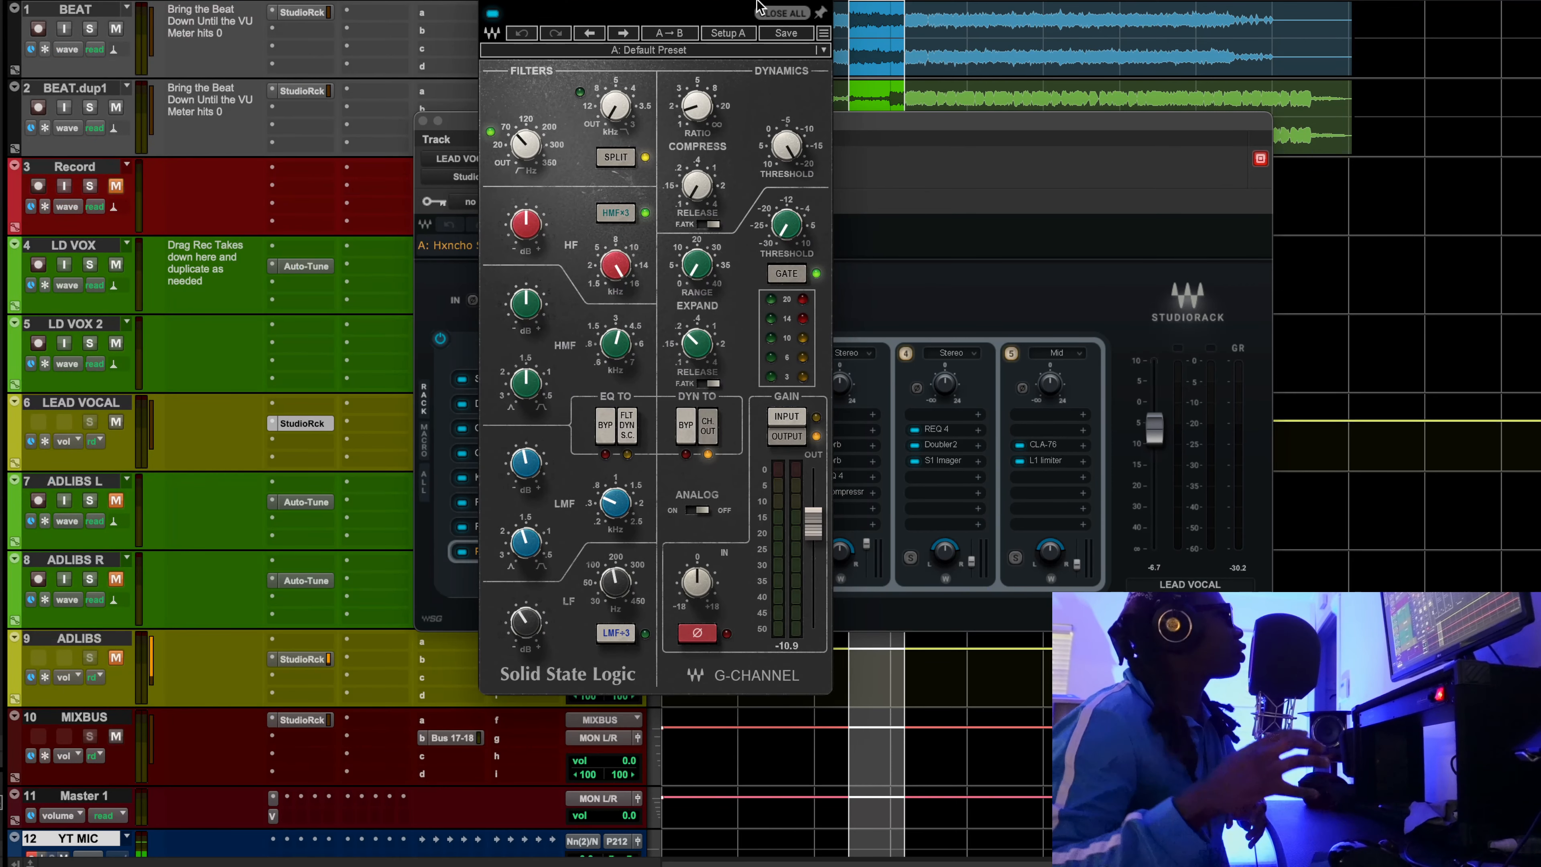
Step: Move the SSLGChannel window fully into view and examine its LF and LMF EQ gain settings
left_click_drag(759, 5, 826, 59)
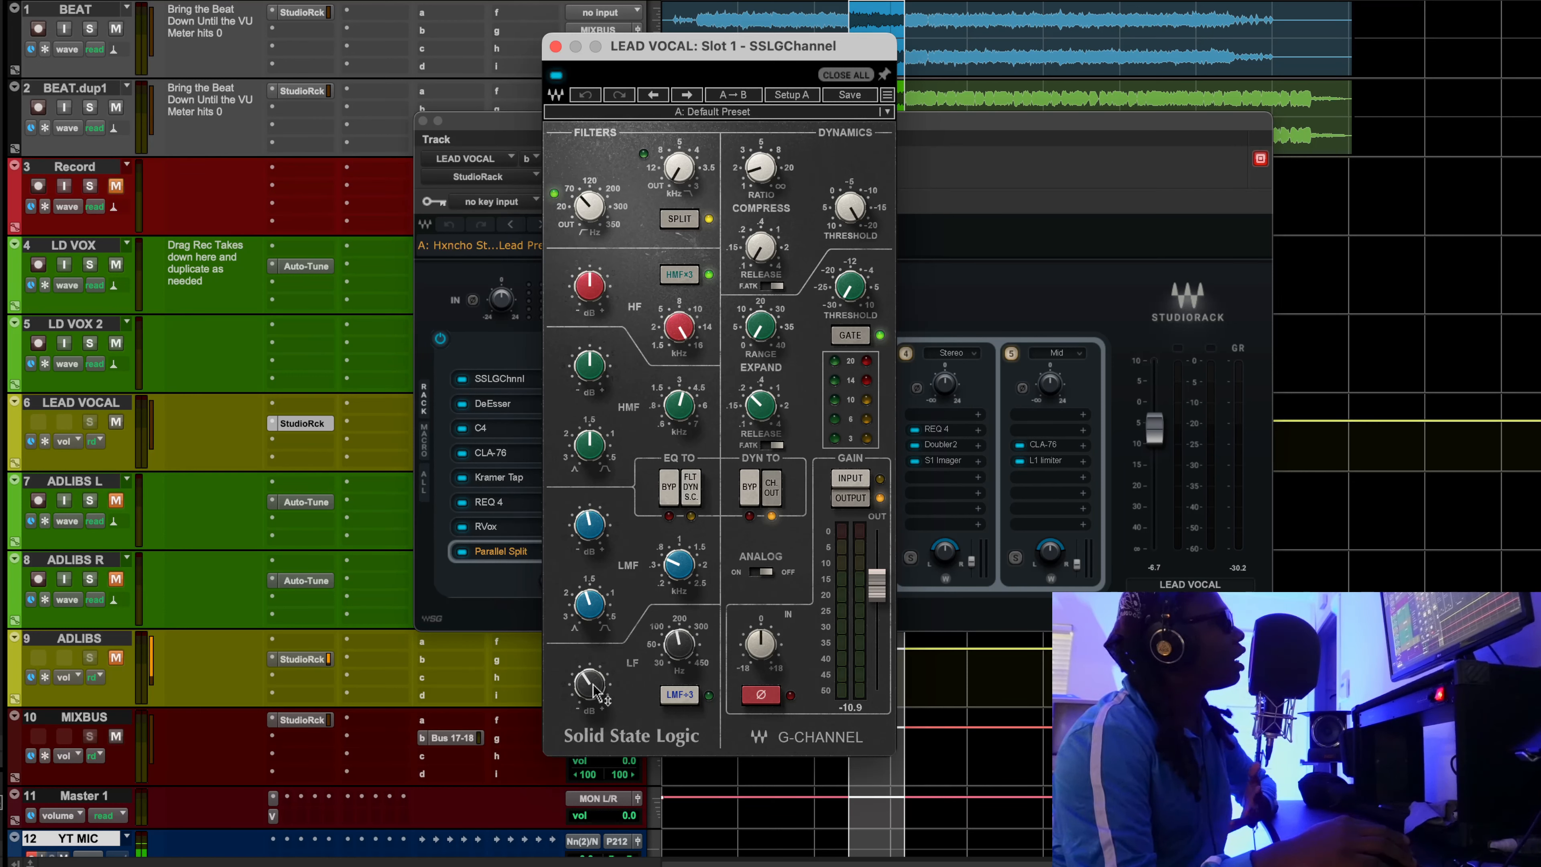
left_click_drag(597, 691, 601, 688)
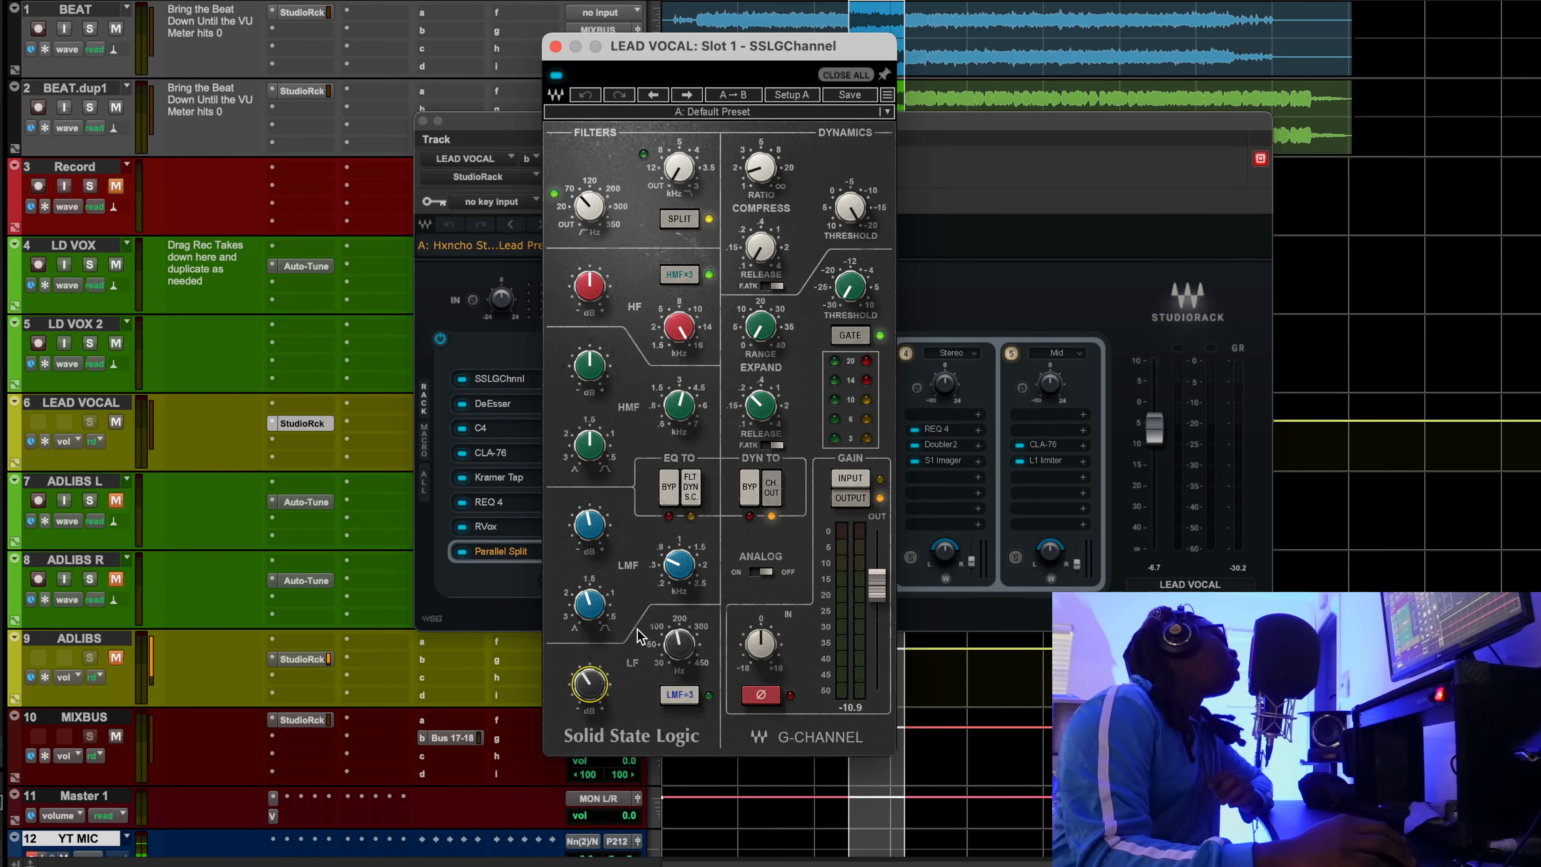
left_click(589, 525)
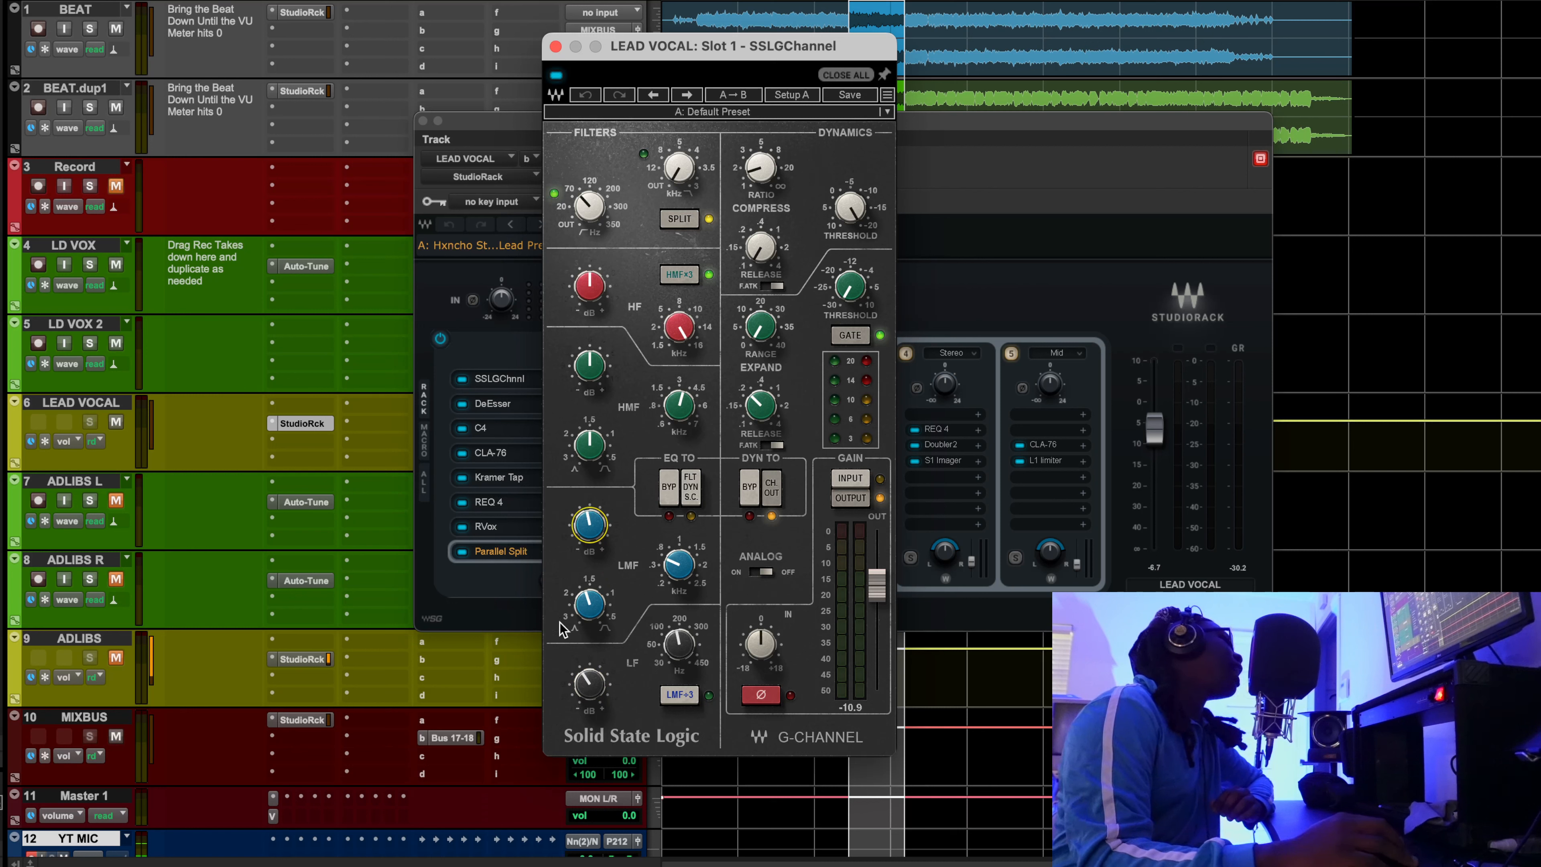
mouse_move(591, 544)
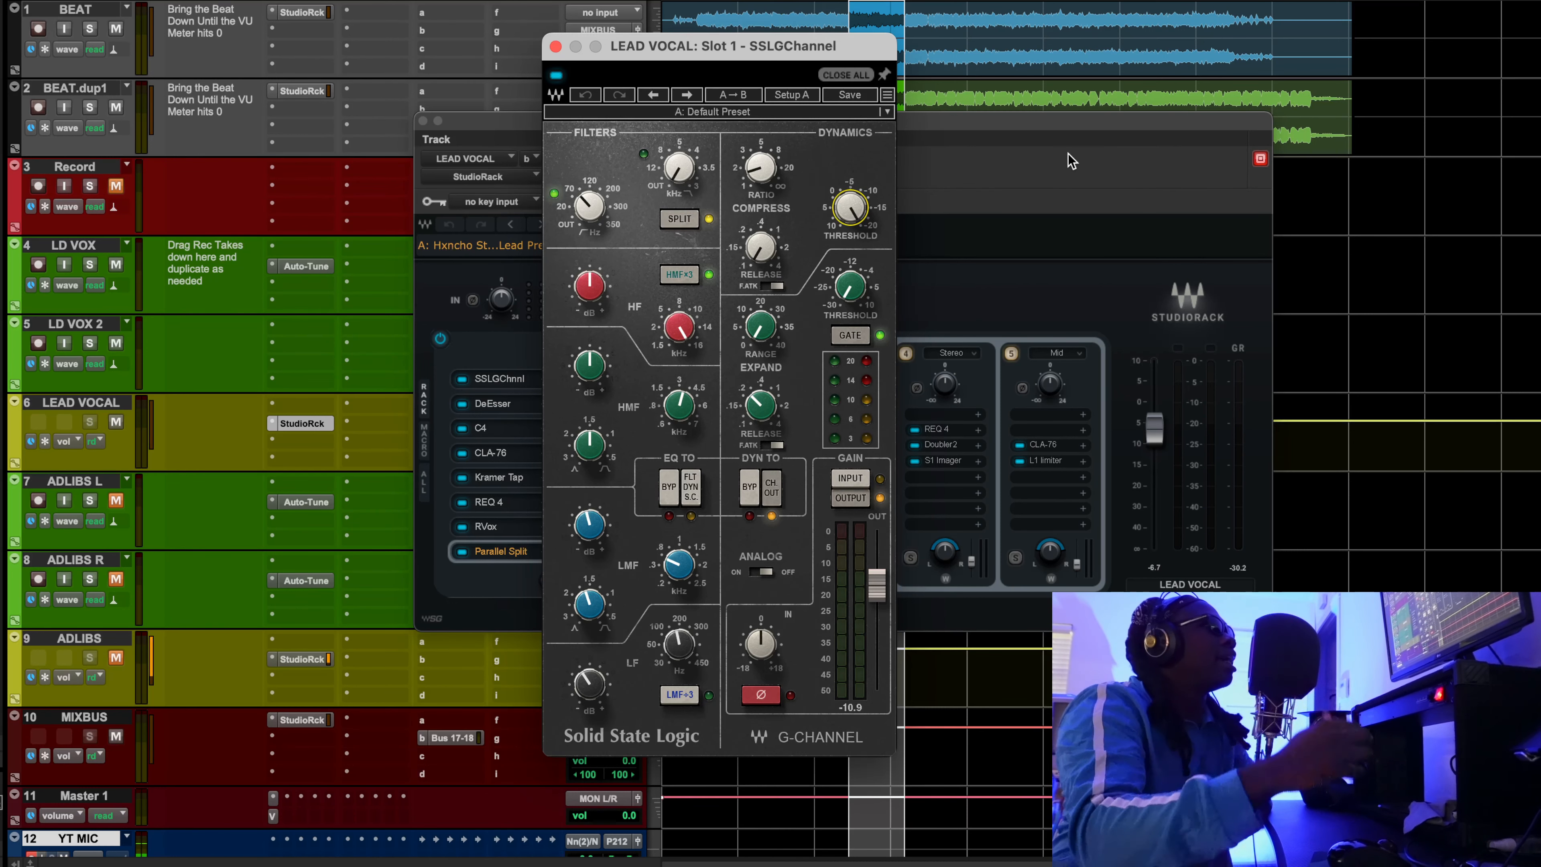
Step: Play the section comparing the lead vocal with SSLGChannel bypassed and active, leave it active, stop playback and close the plugin
left_click(1094, 1)
key("space")
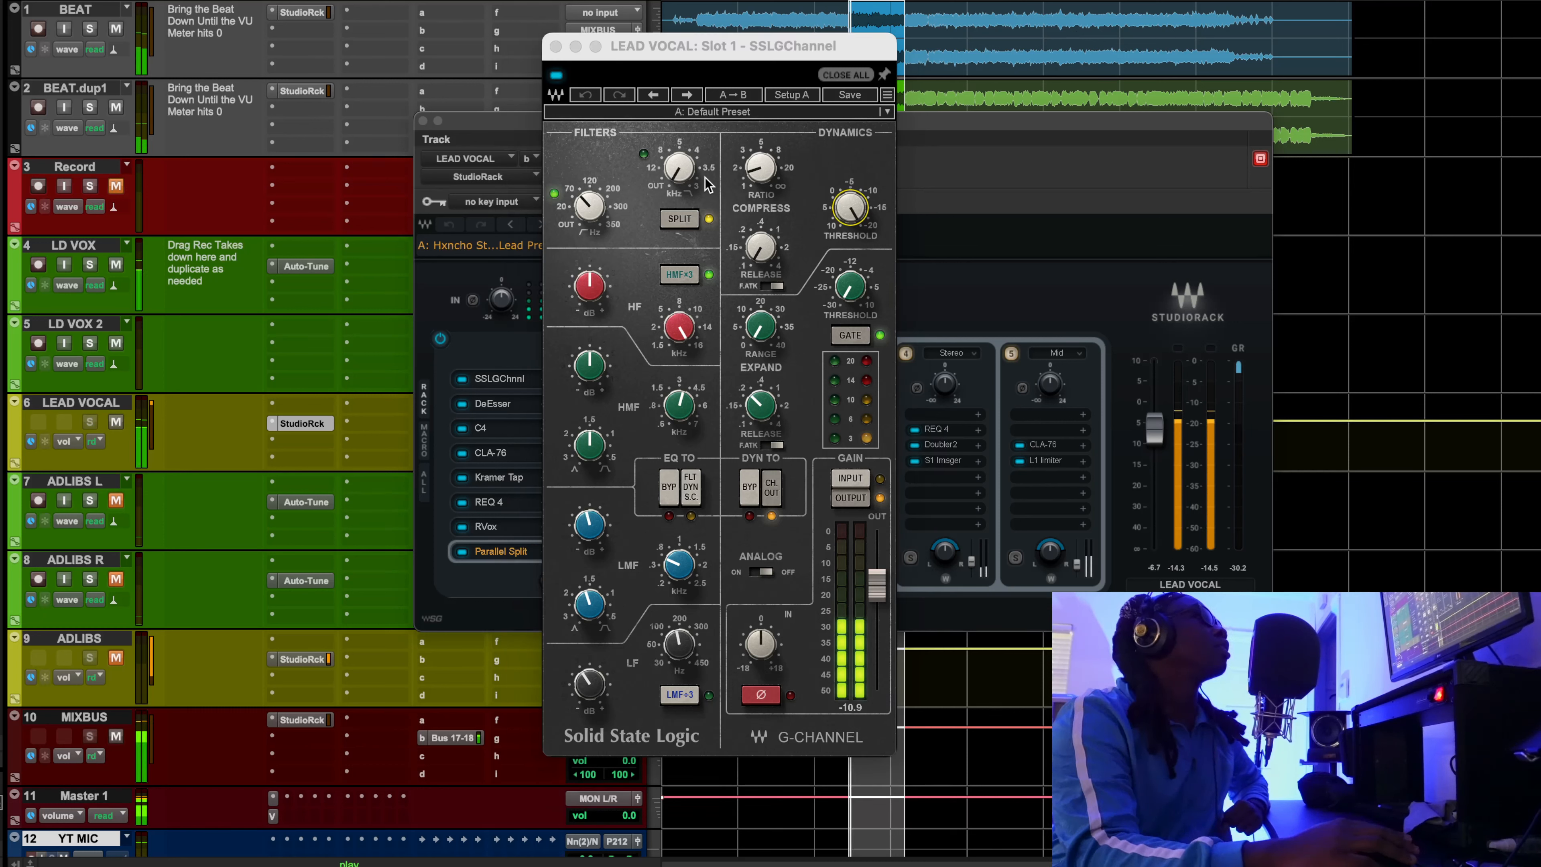
left_click(556, 74)
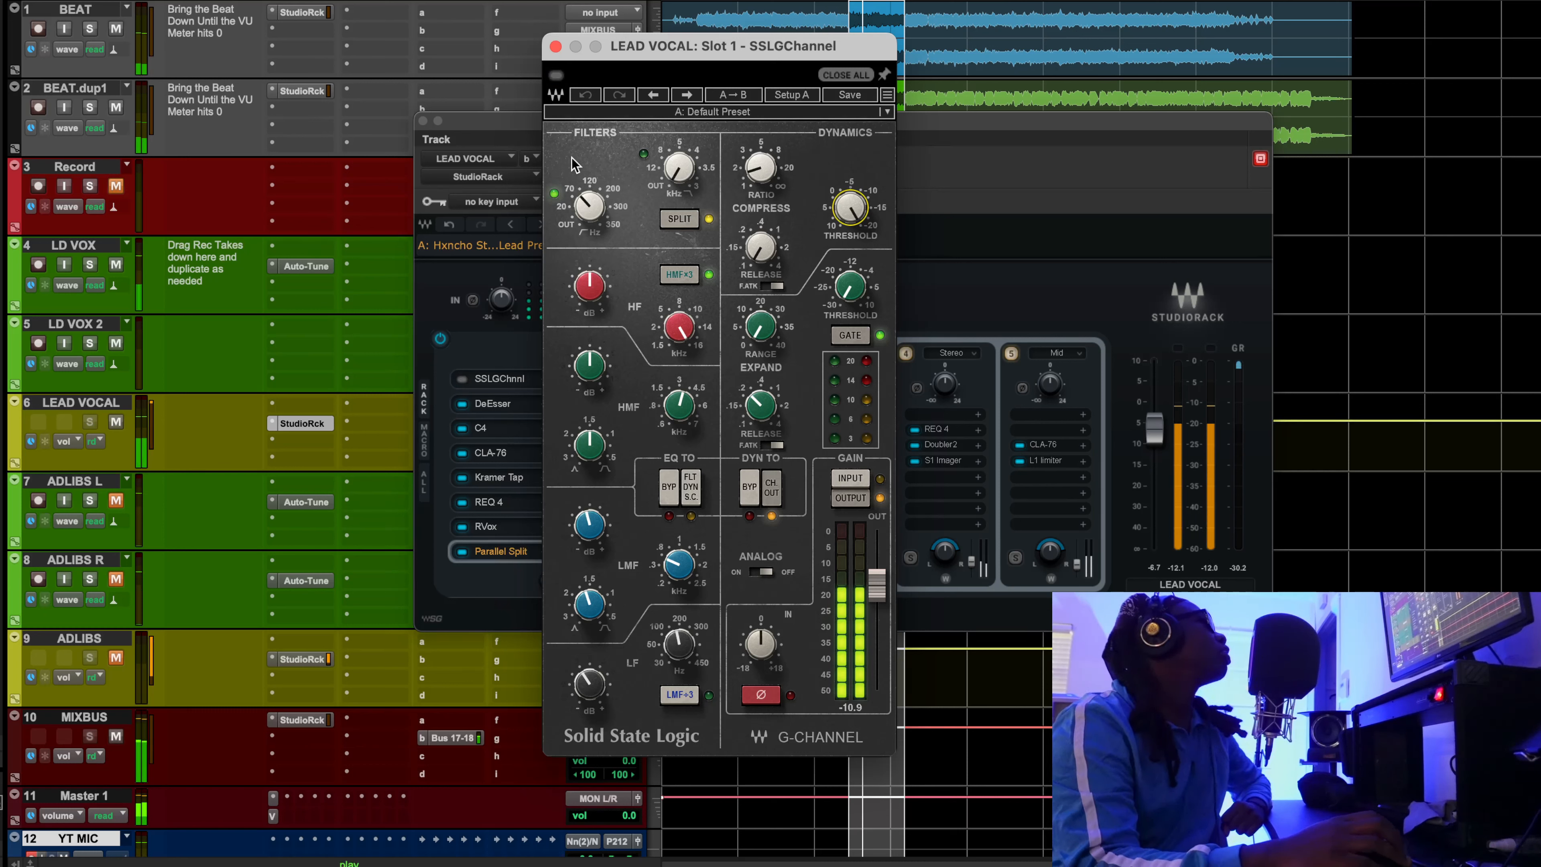
left_click(556, 74)
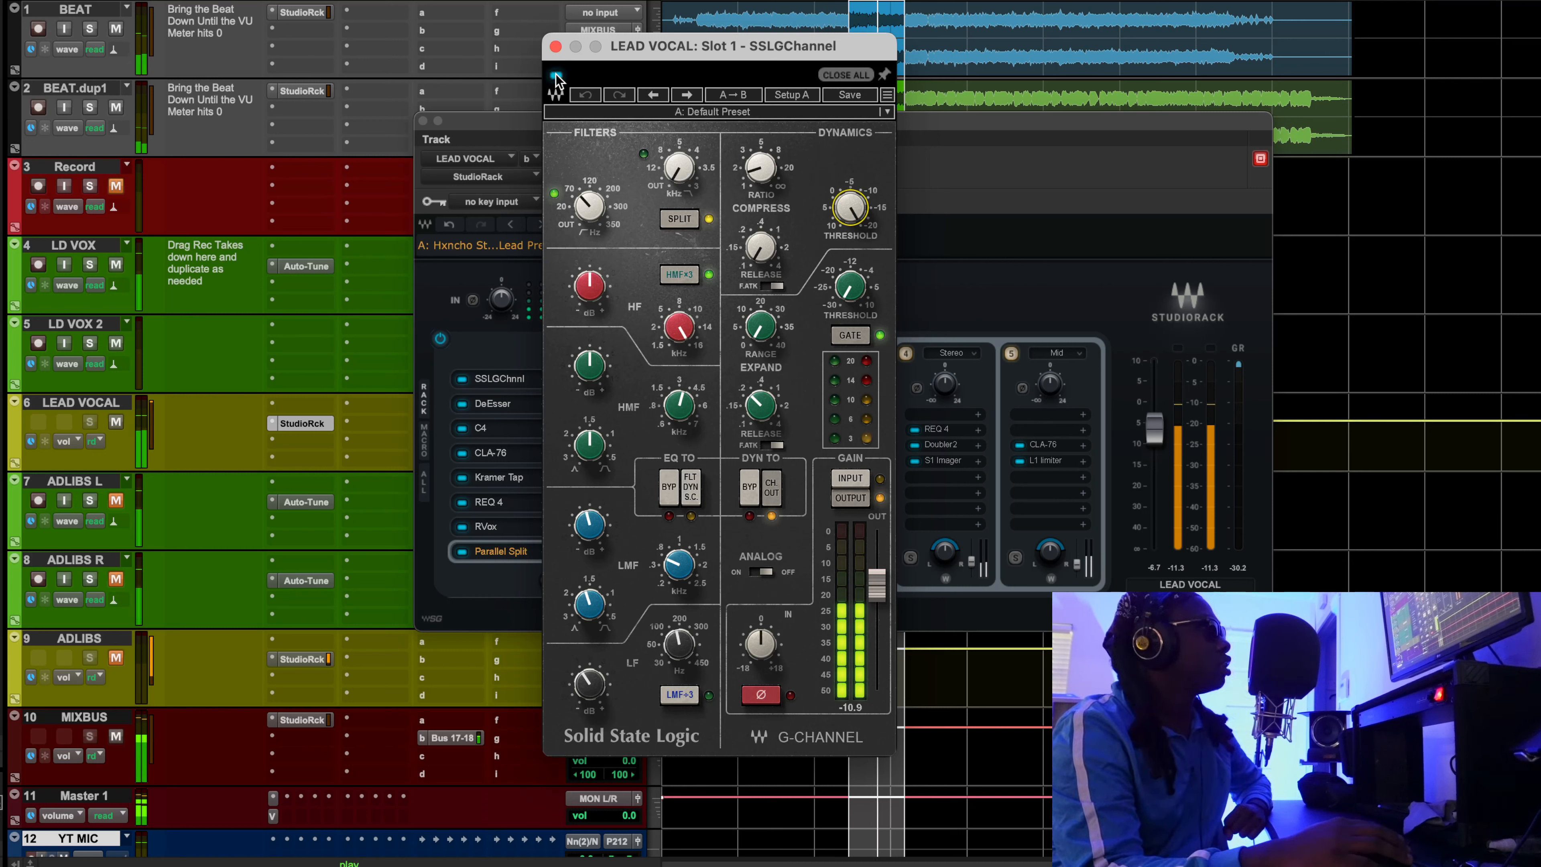
left_click(556, 76)
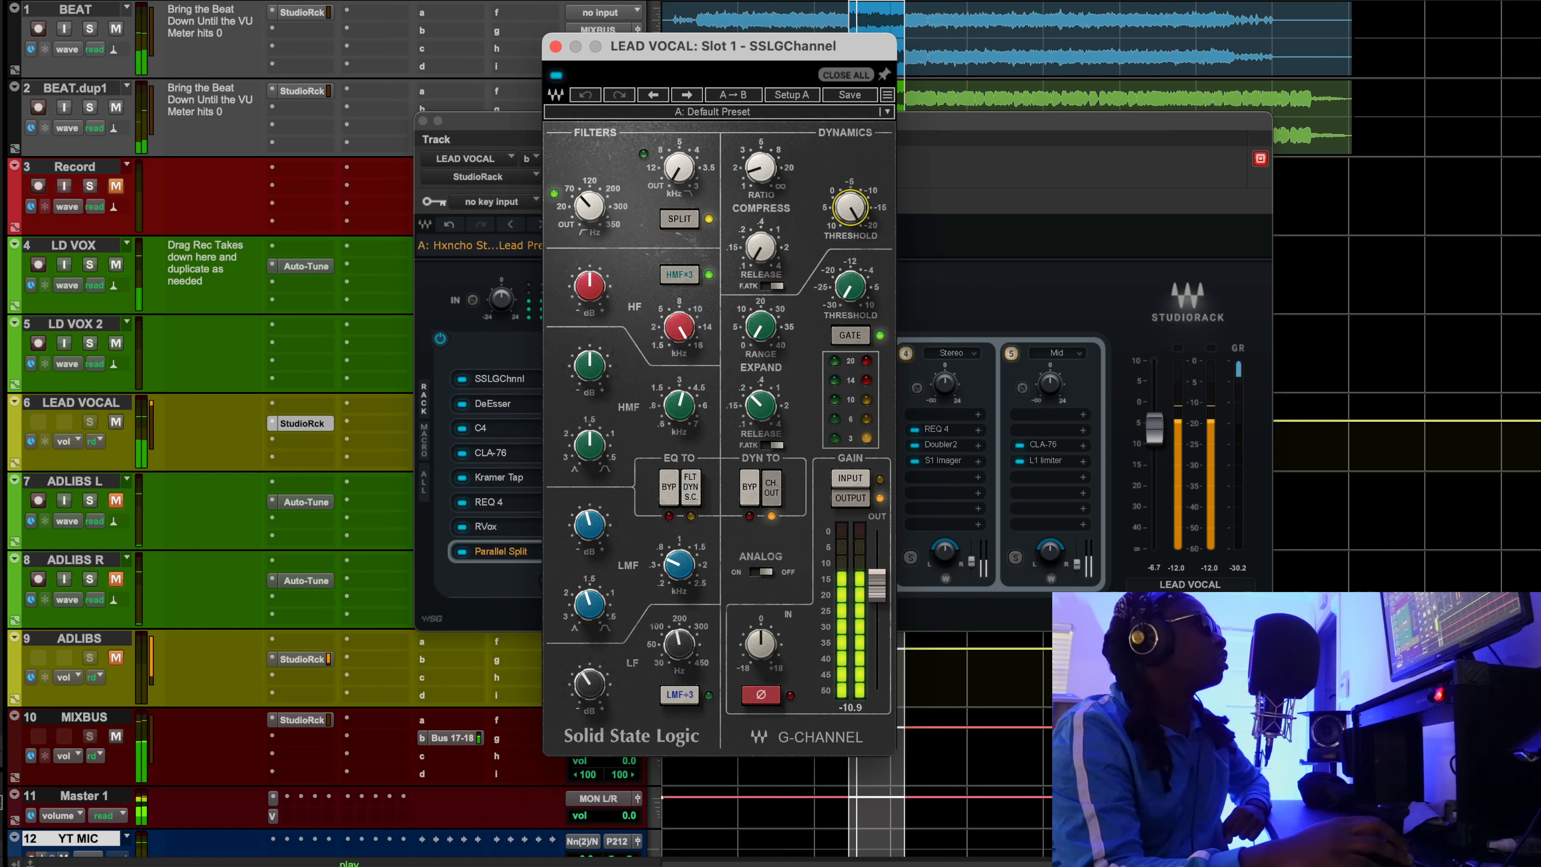
key("space")
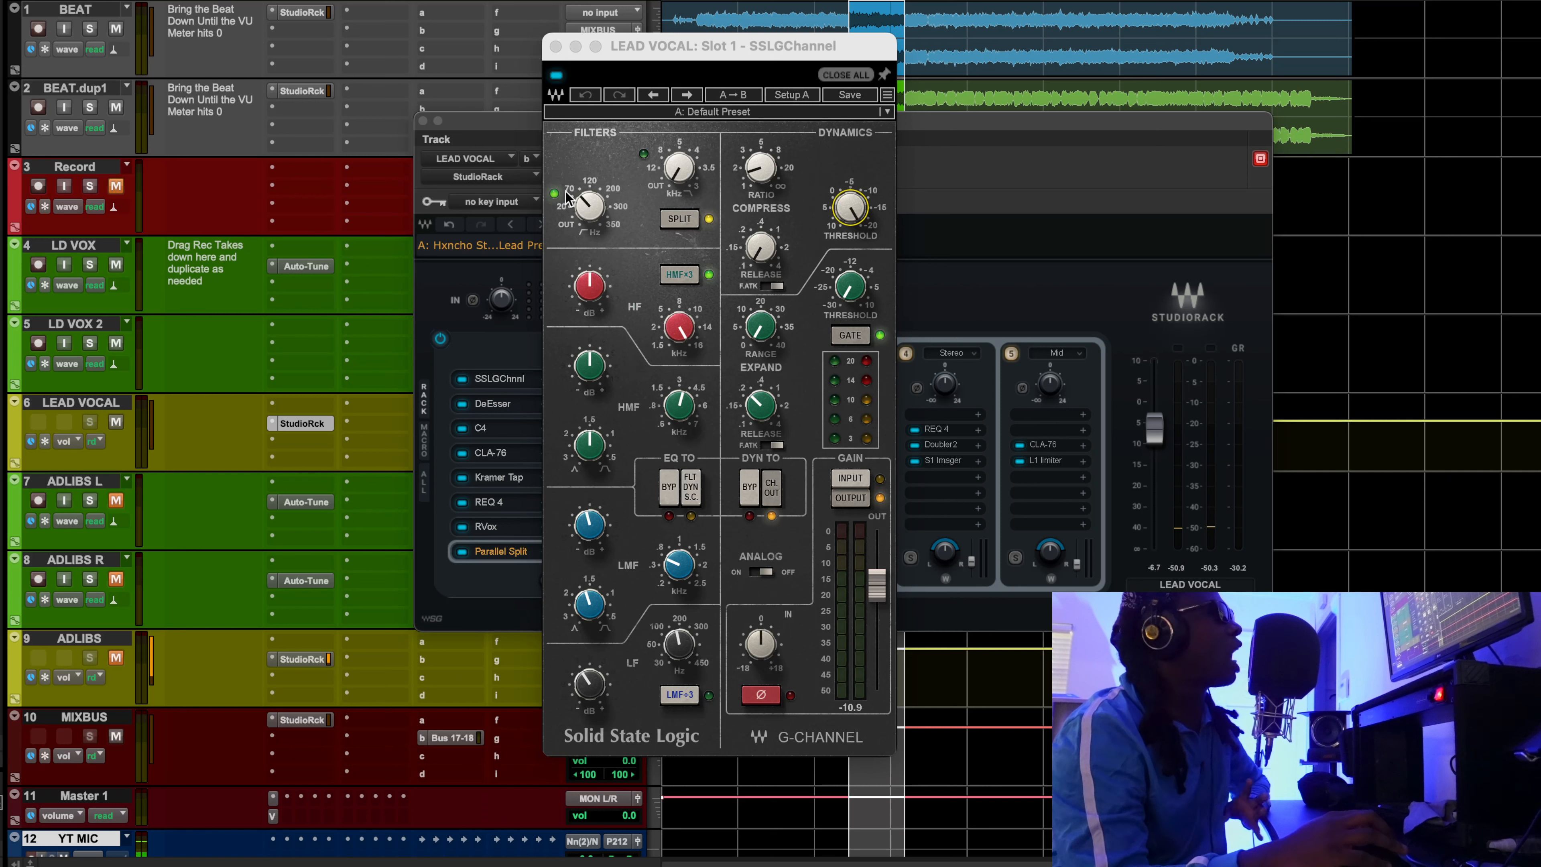
left_click(555, 46)
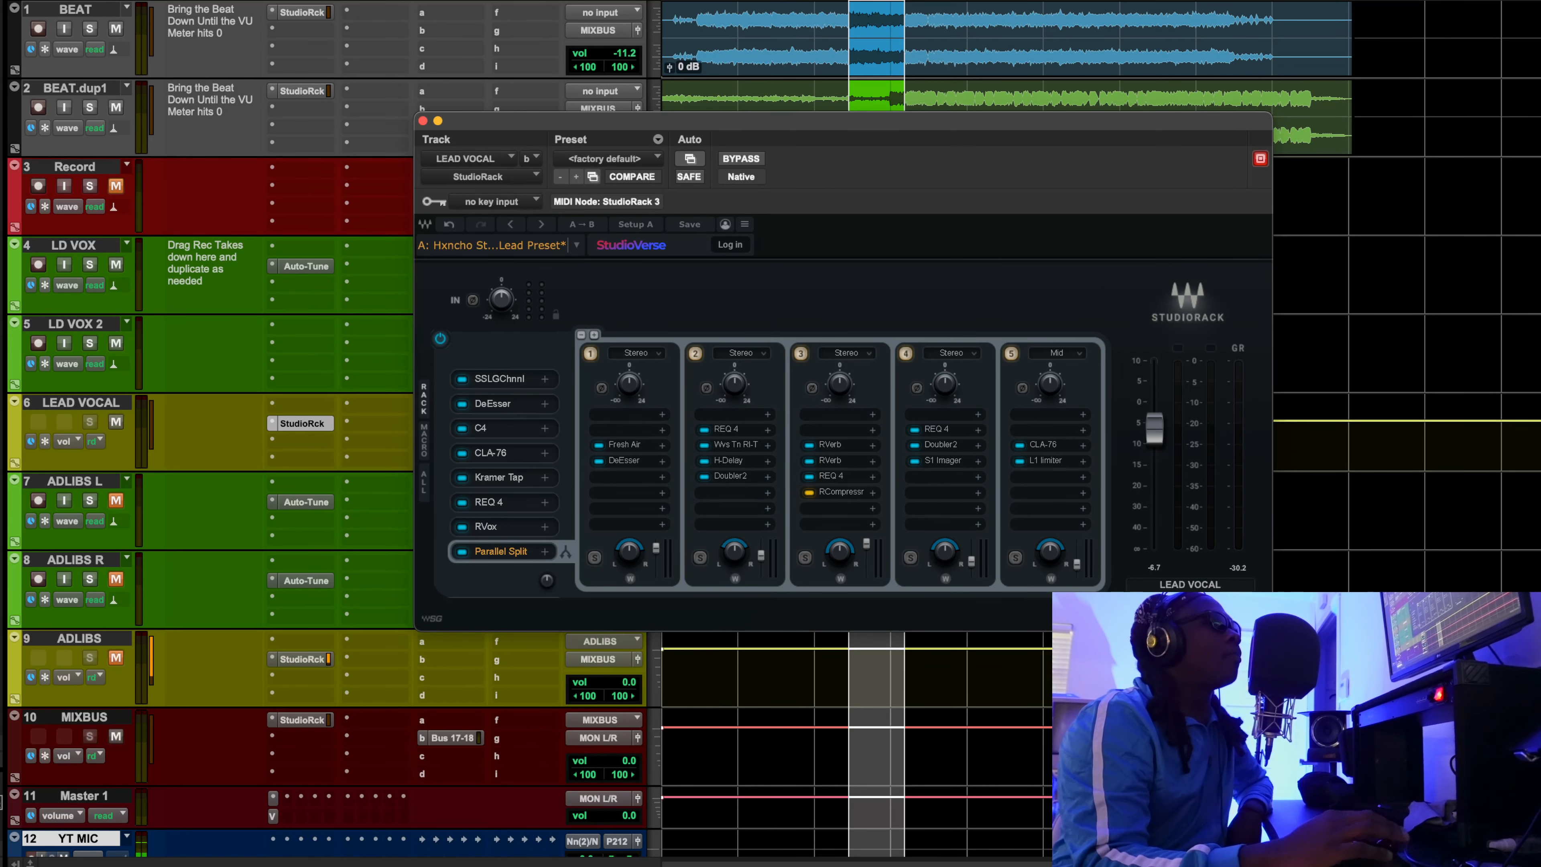
Step: Open the DeEsser from the LEAD VOCAL StudioRack chain, place its window over the rack and play the section
left_click(493, 403)
left_click_drag(287, 200, 888, 268)
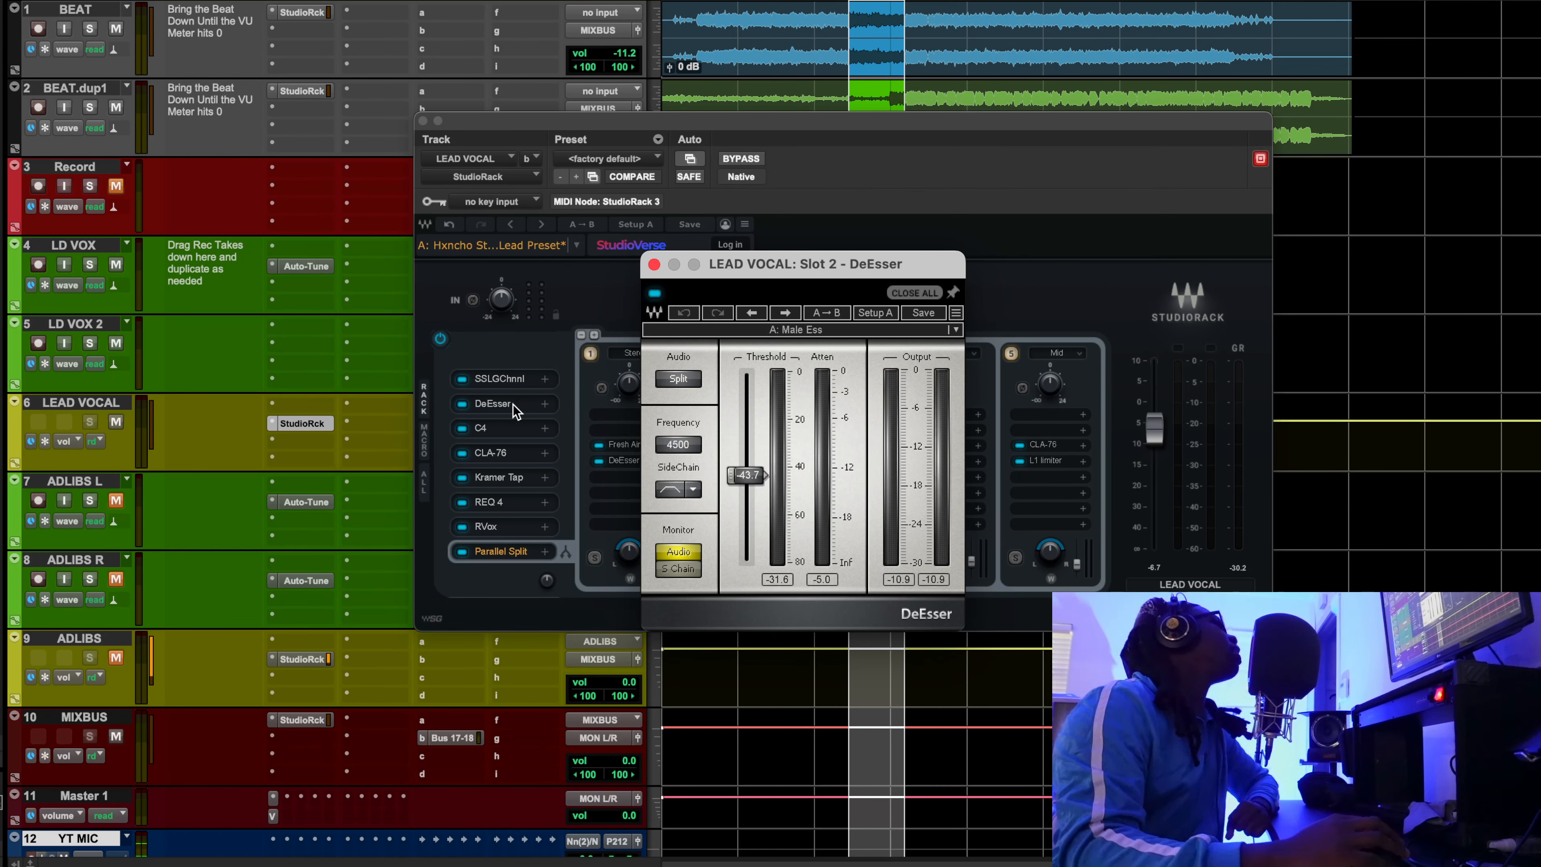
left_click(877, 124)
key("space")
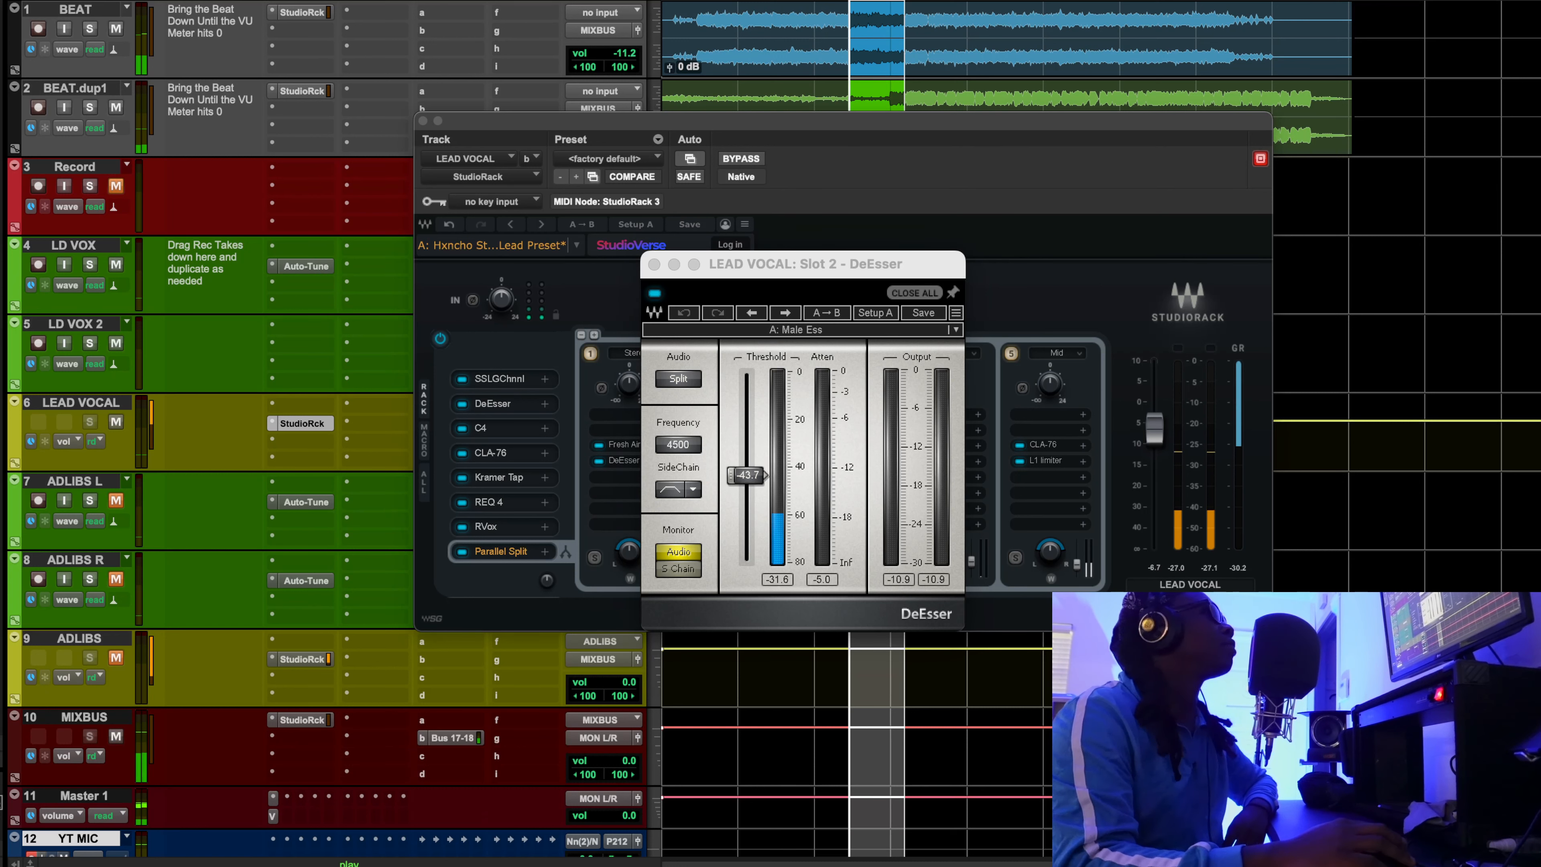